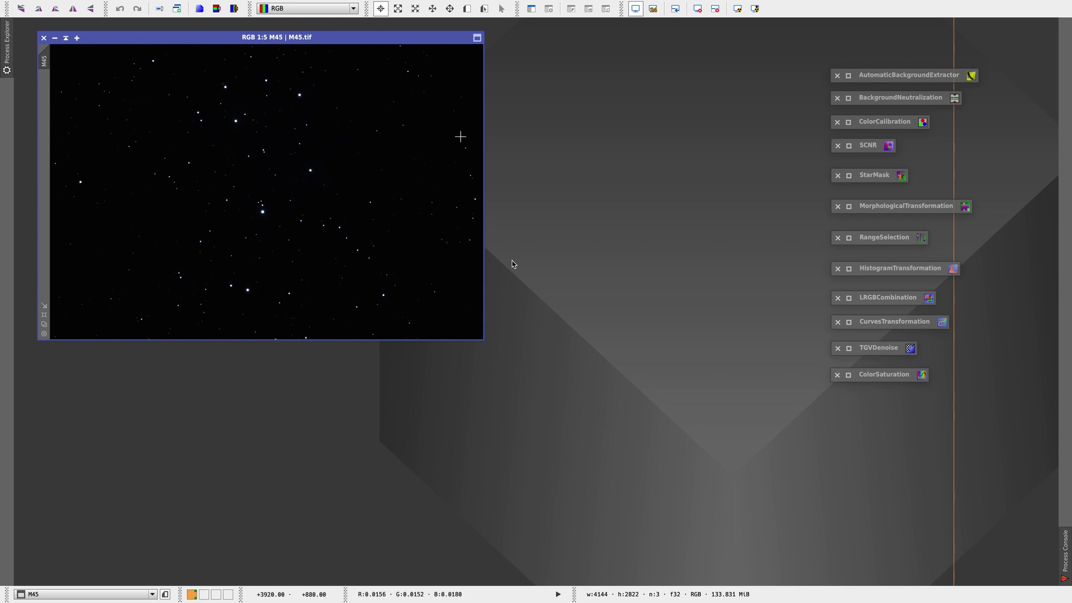
# Enlarge the M45 image window, shift it down-right, then browse All Processes without choosing anything
pyautogui.moveTo(483, 339); pyautogui.dragTo(624, 424)
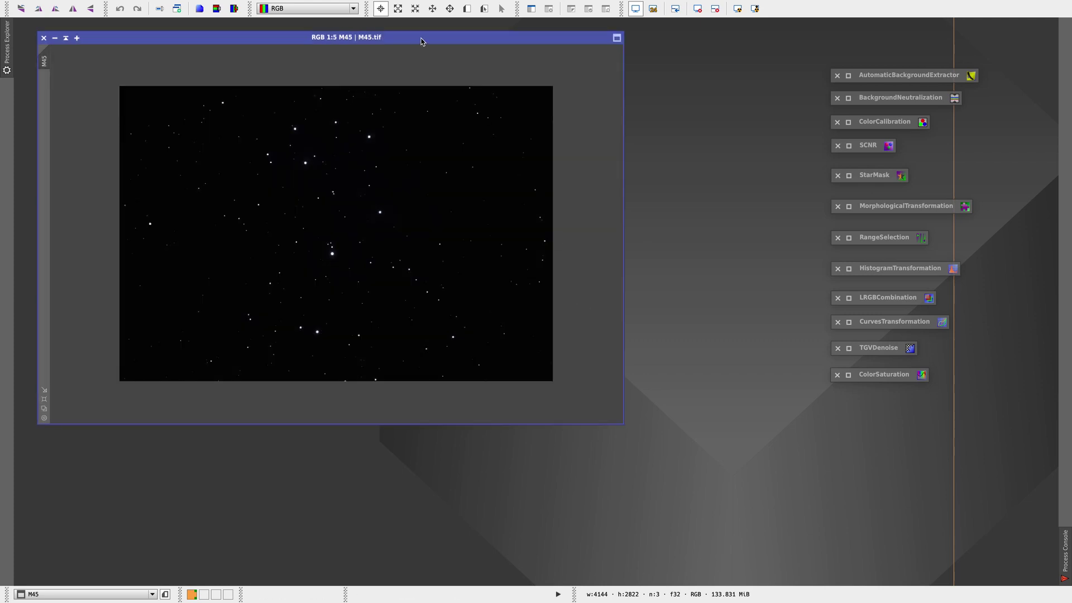
pyautogui.moveTo(423, 41); pyautogui.dragTo(439, 65)
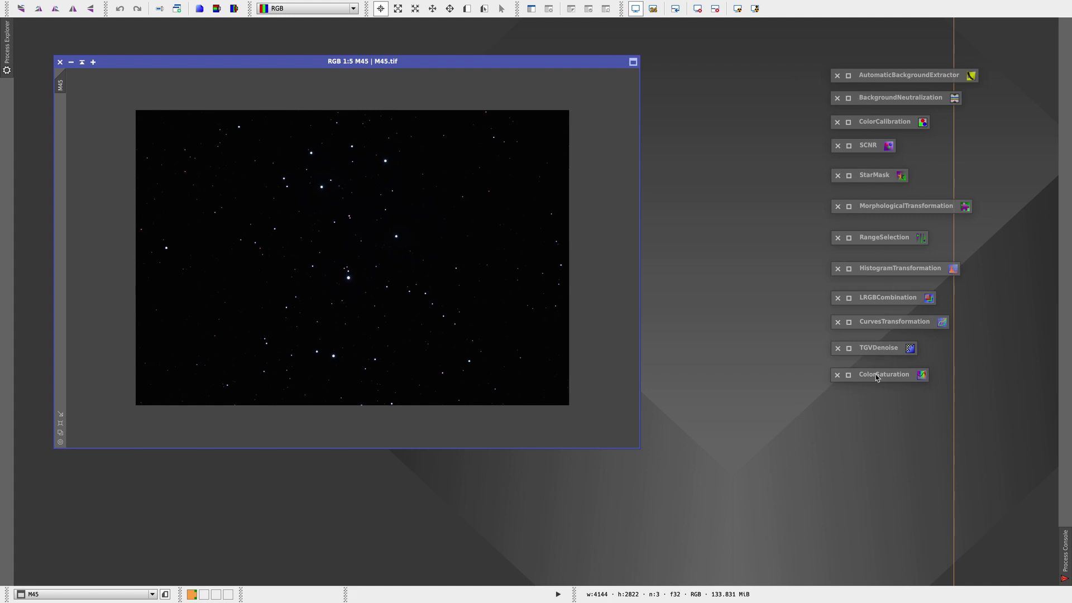
pyautogui.moveTo(334, 3)
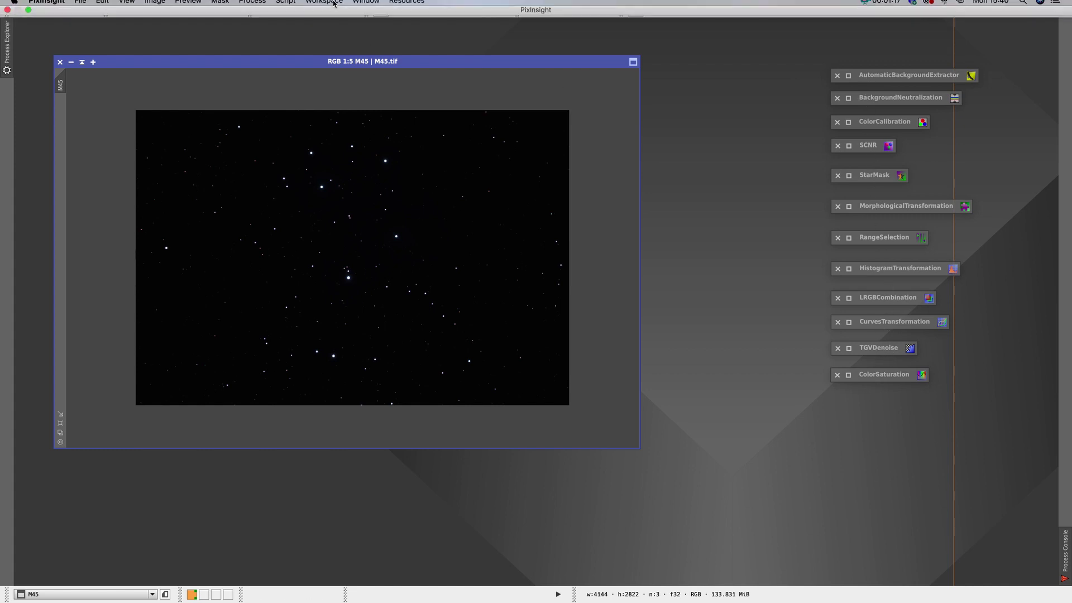
pyautogui.click(245, 7)
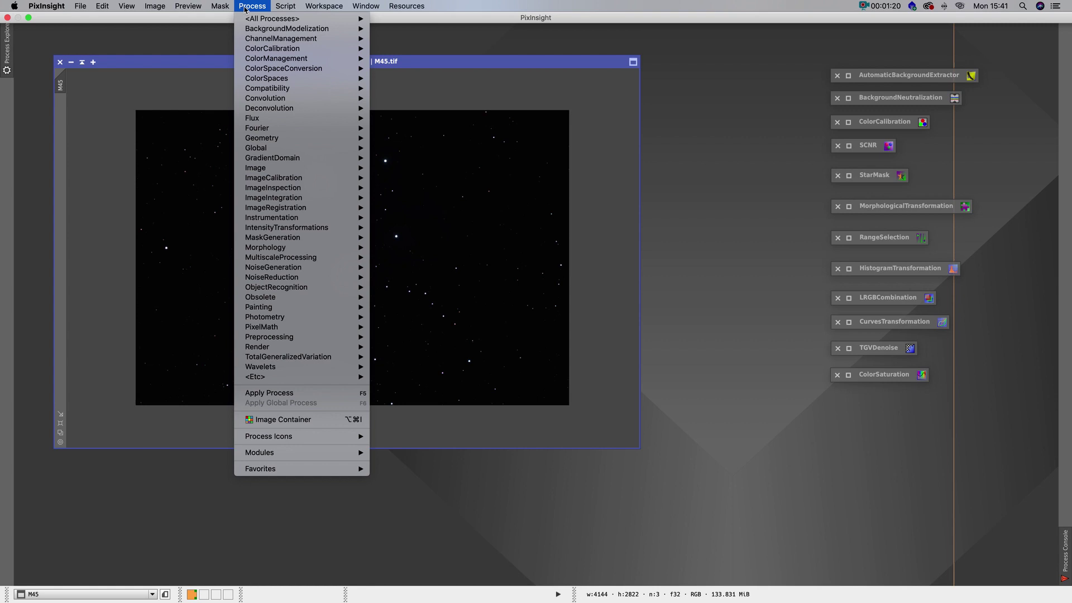
pyautogui.moveTo(276, 21)
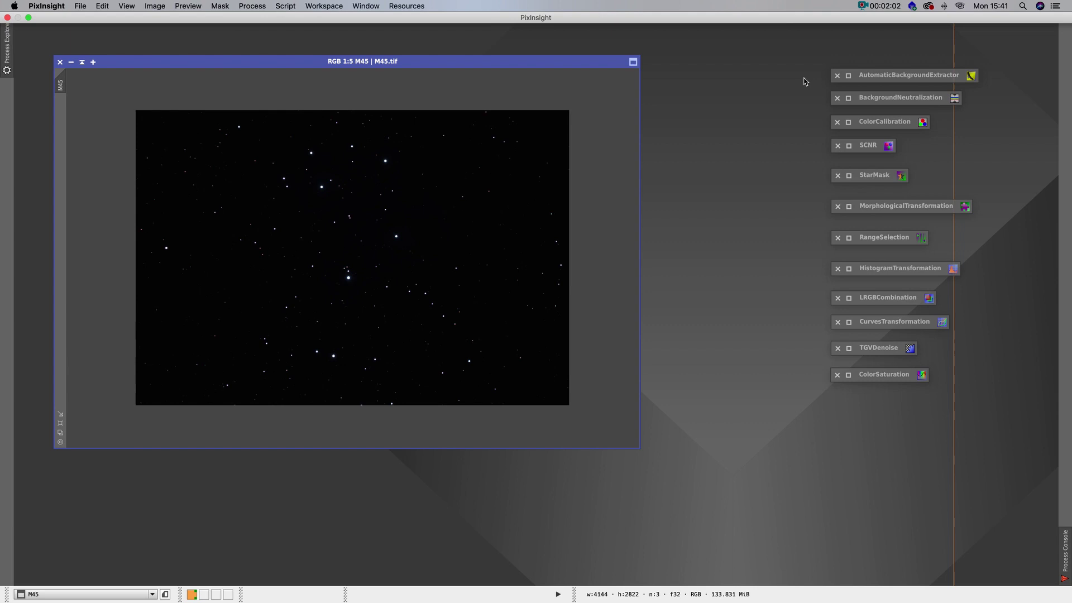
pyautogui.click(327, 5)
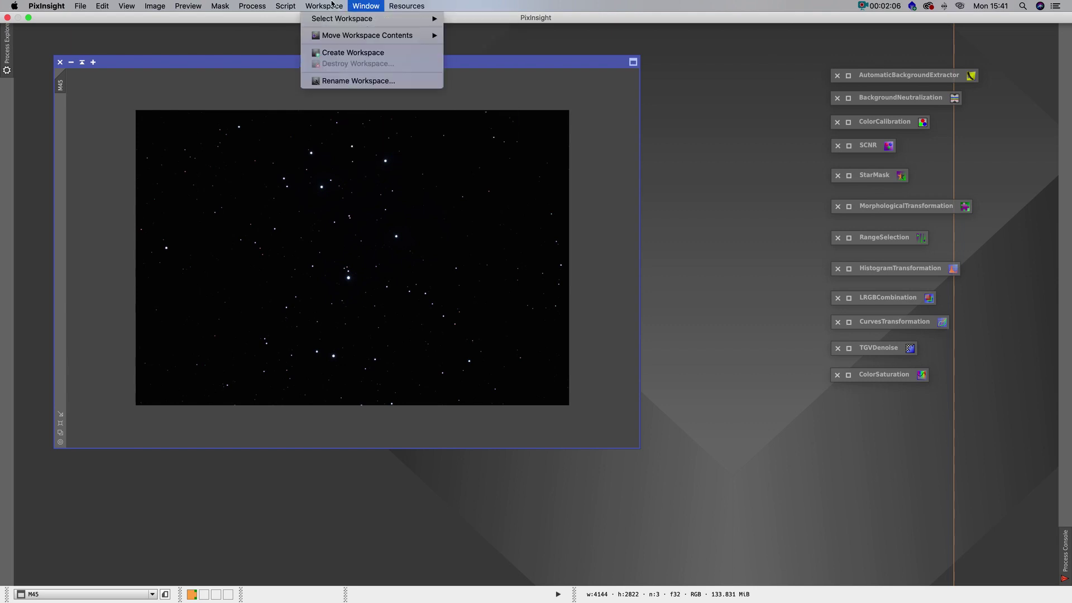
pyautogui.moveTo(279, 19)
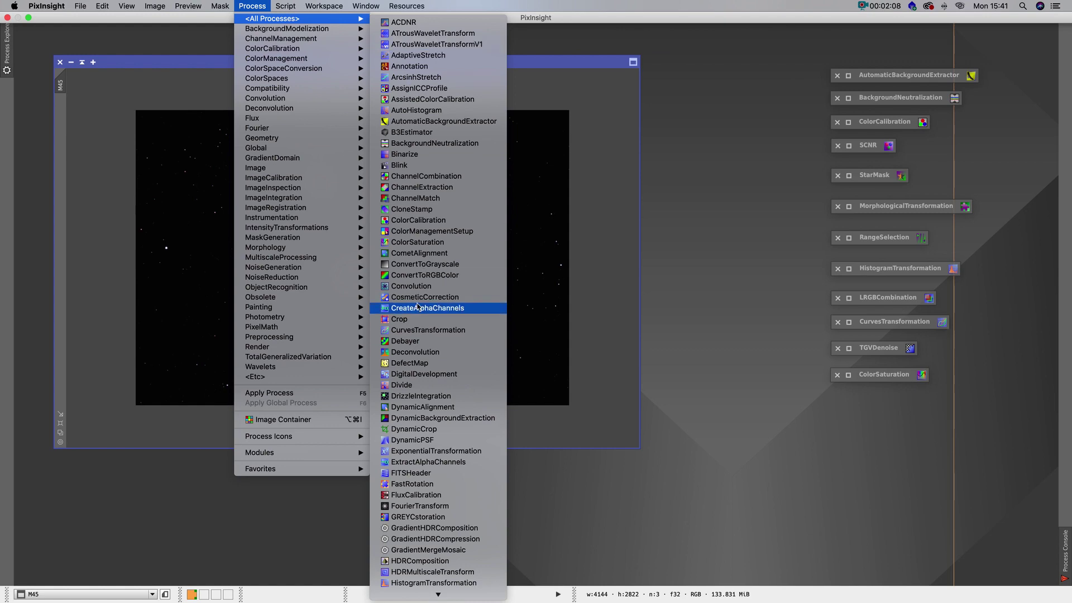
pyautogui.click(576, 62)
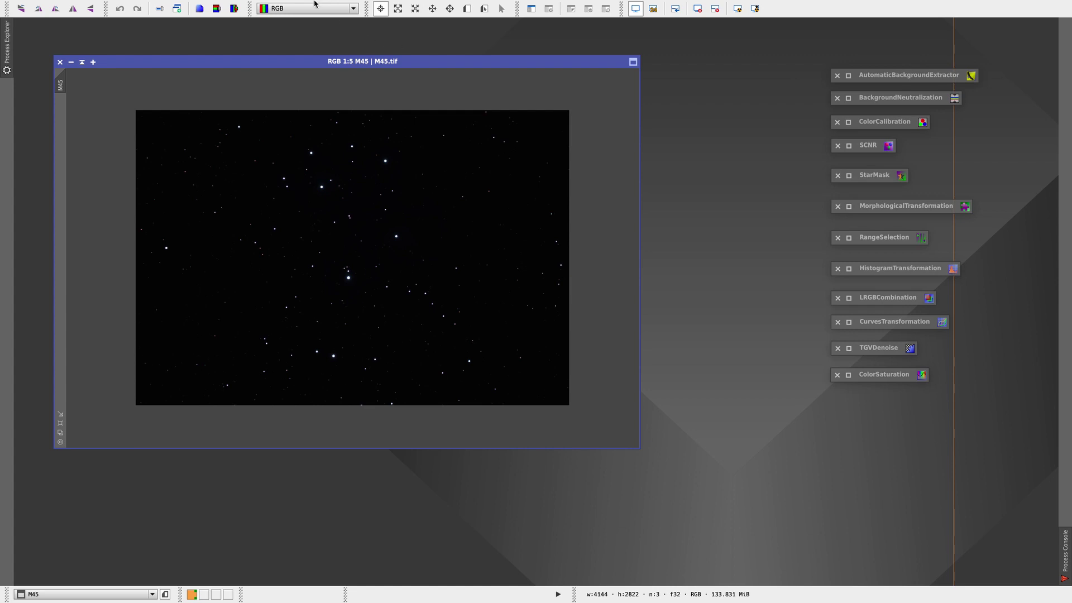
# Open ScreenTransferFunction from the All Processes list and move its panel off the image
pyautogui.moveTo(315, 3)
pyautogui.click(262, 6)
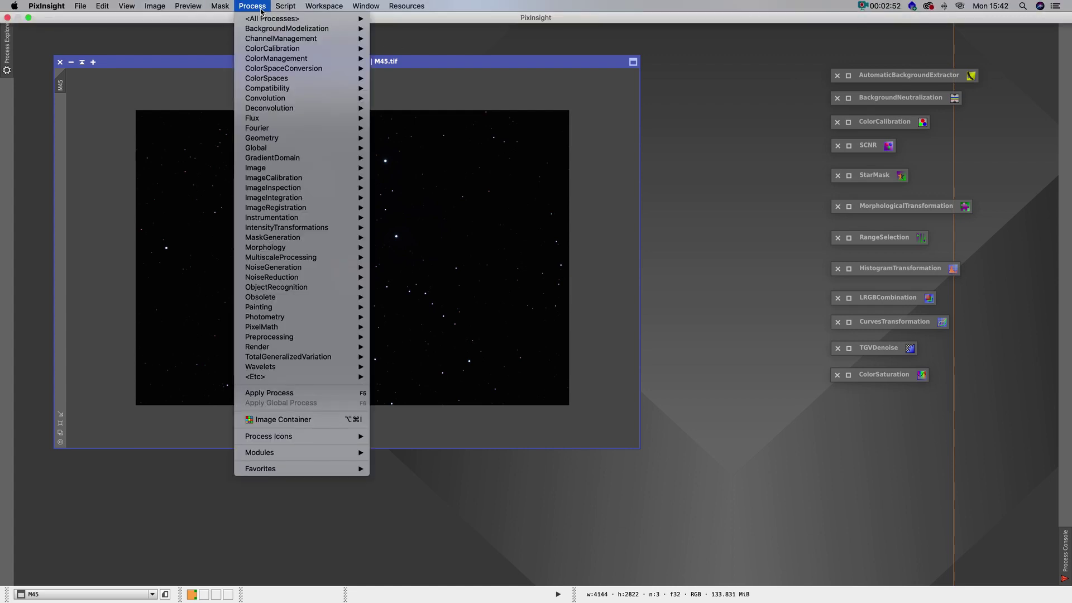
pyautogui.moveTo(262, 19)
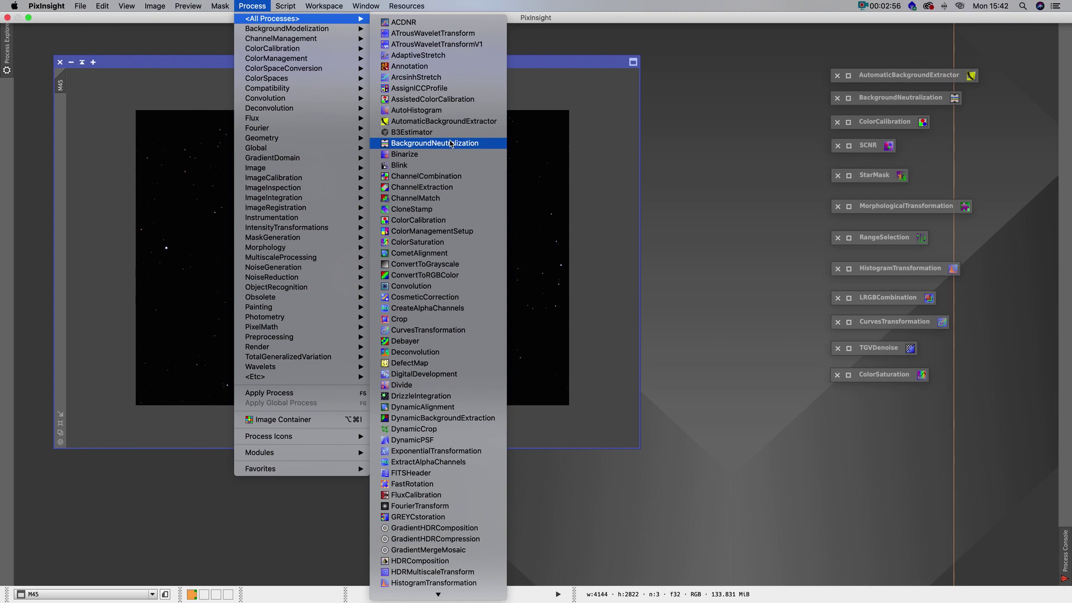
pyautogui.scroll(-10, 449, 258)
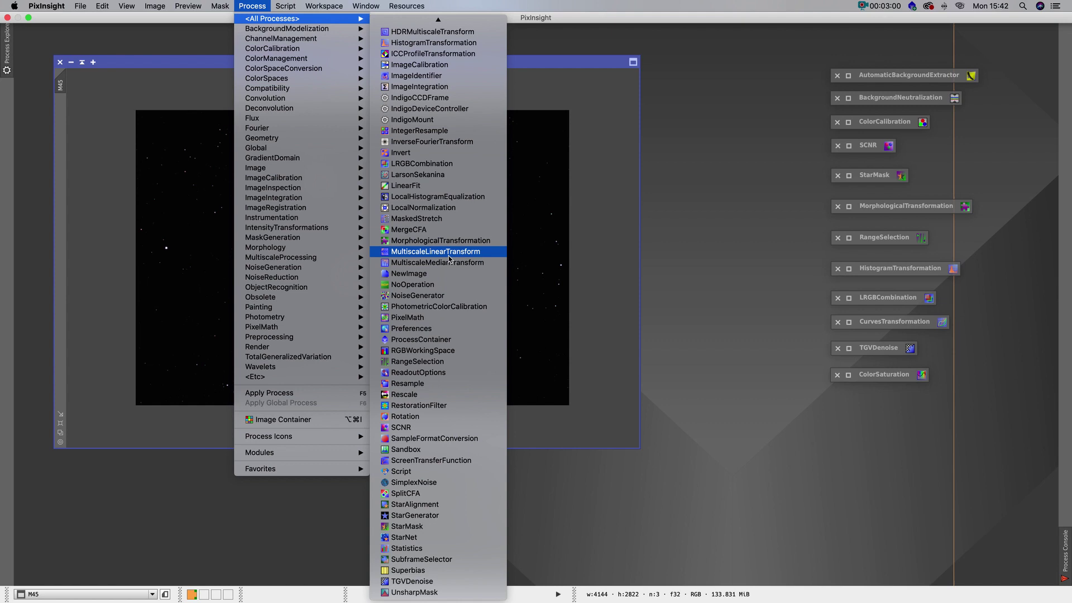
pyautogui.click(484, 461)
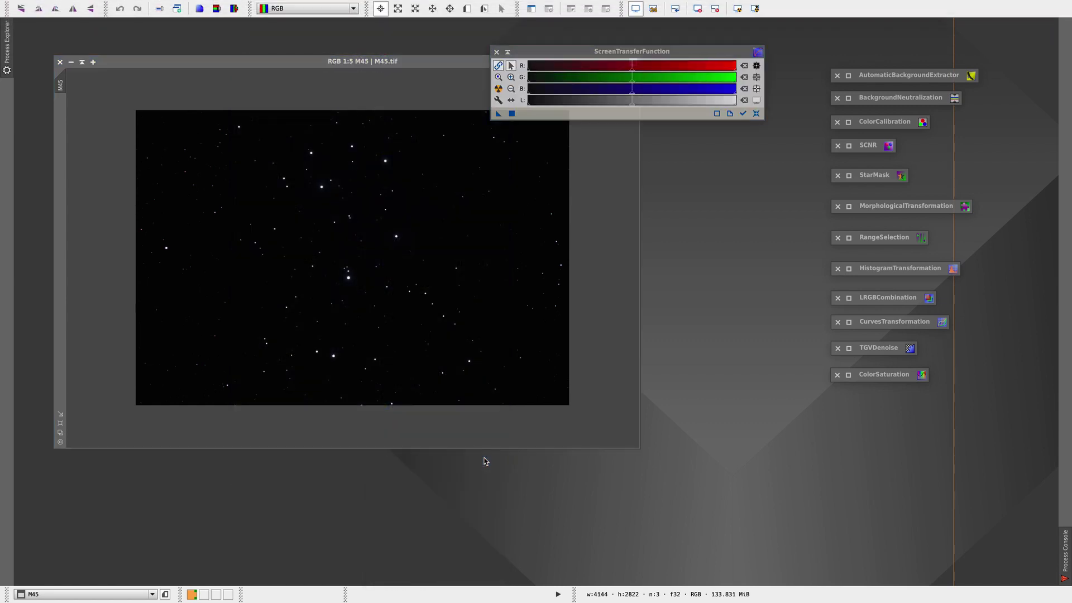
pyautogui.moveTo(551, 52); pyautogui.dragTo(642, 42)
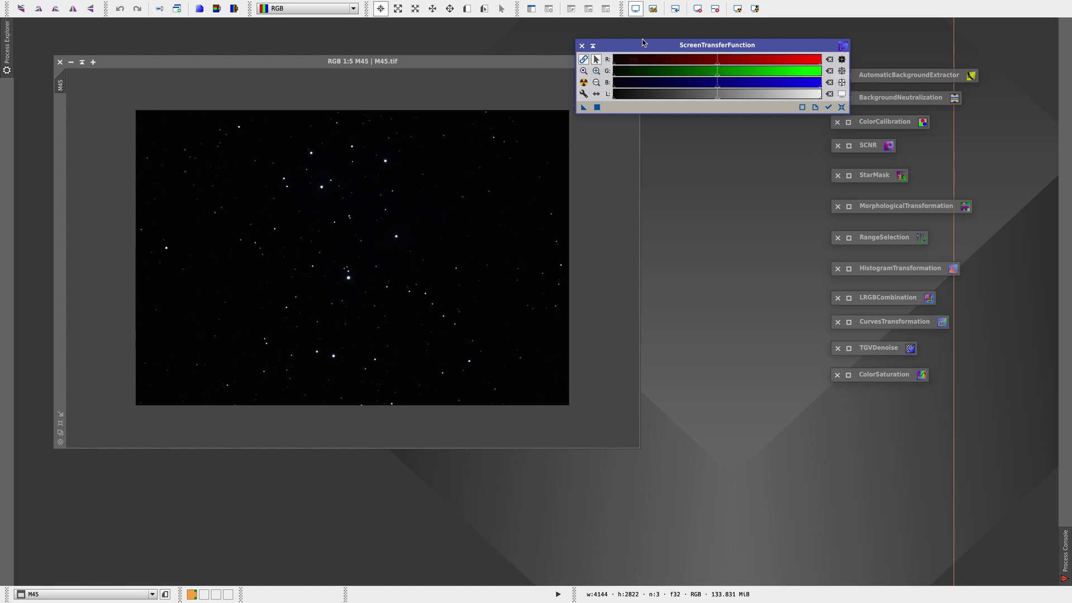
# Auto-stretch the M45 display, reset and reapply it, then move the STF panel and image aside
pyautogui.click(583, 82)
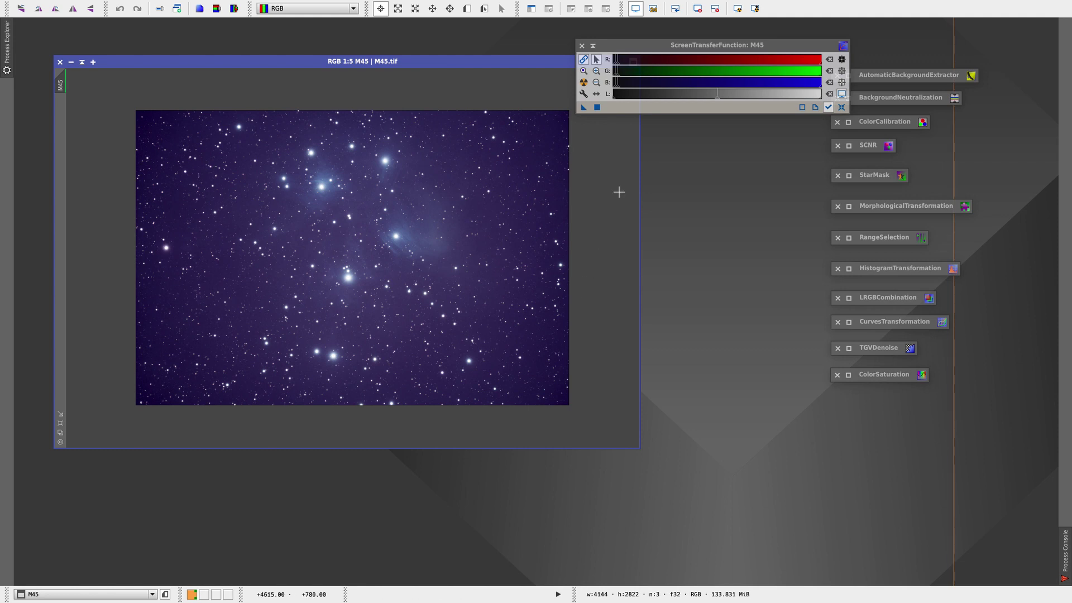
pyautogui.click(841, 107)
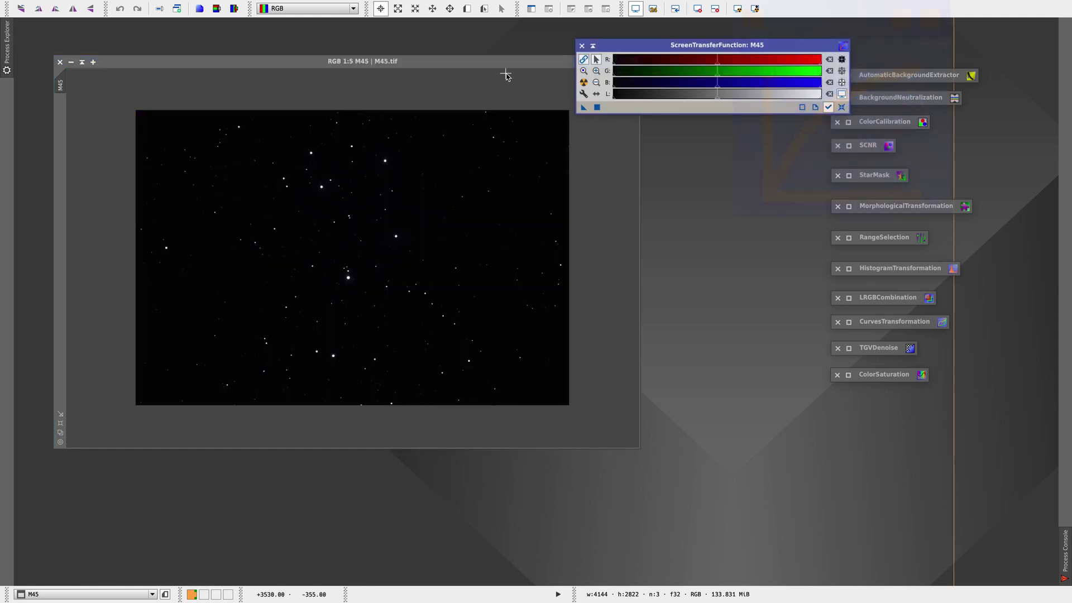
pyautogui.click(583, 83)
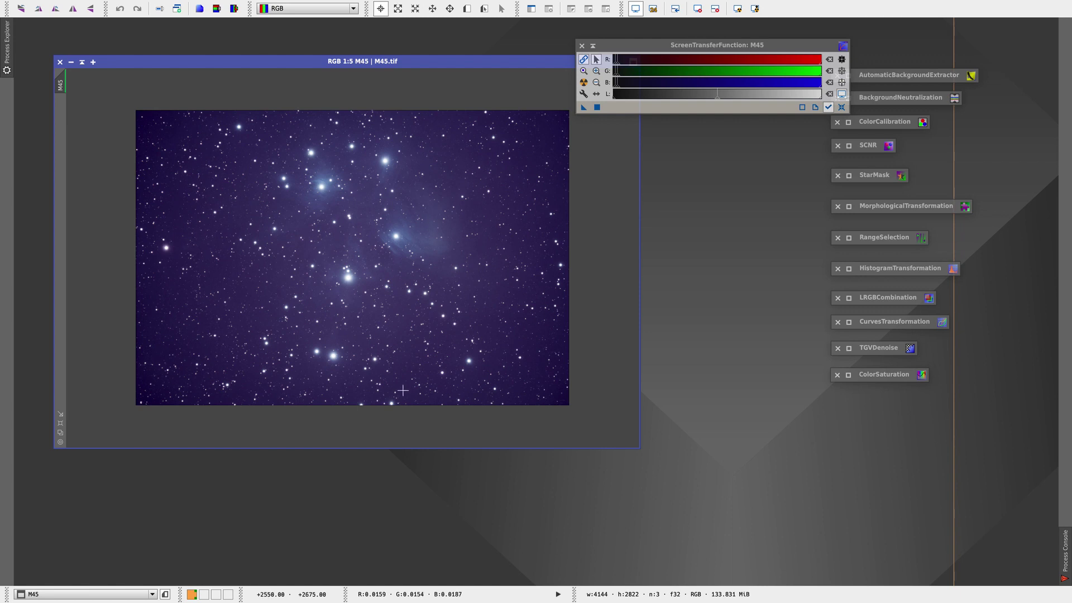
pyautogui.moveTo(624, 44); pyautogui.dragTo(809, 236)
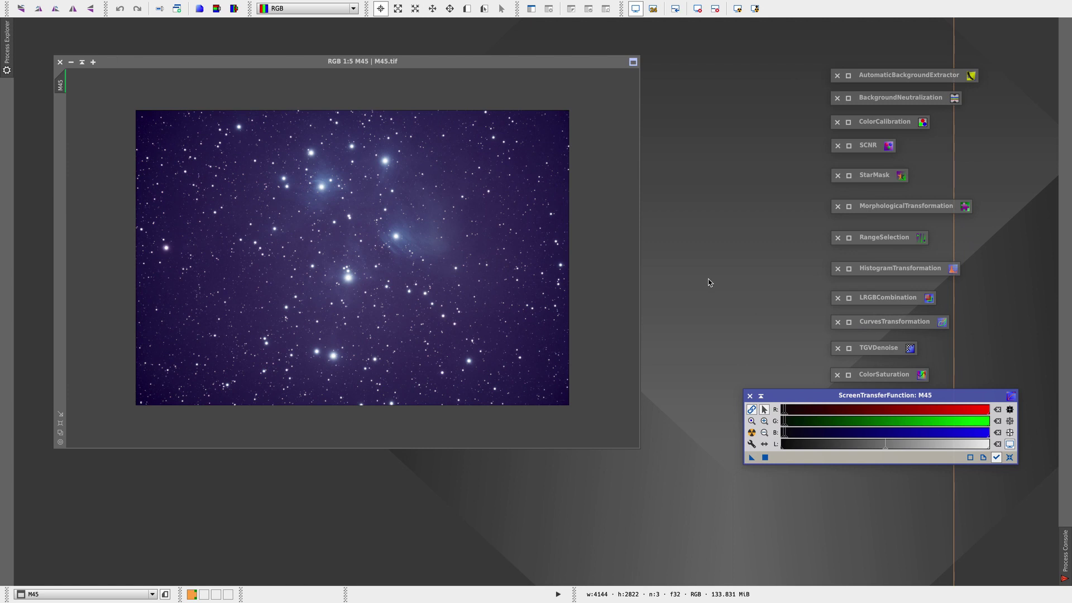
pyautogui.moveTo(416, 65); pyautogui.dragTo(440, 47)
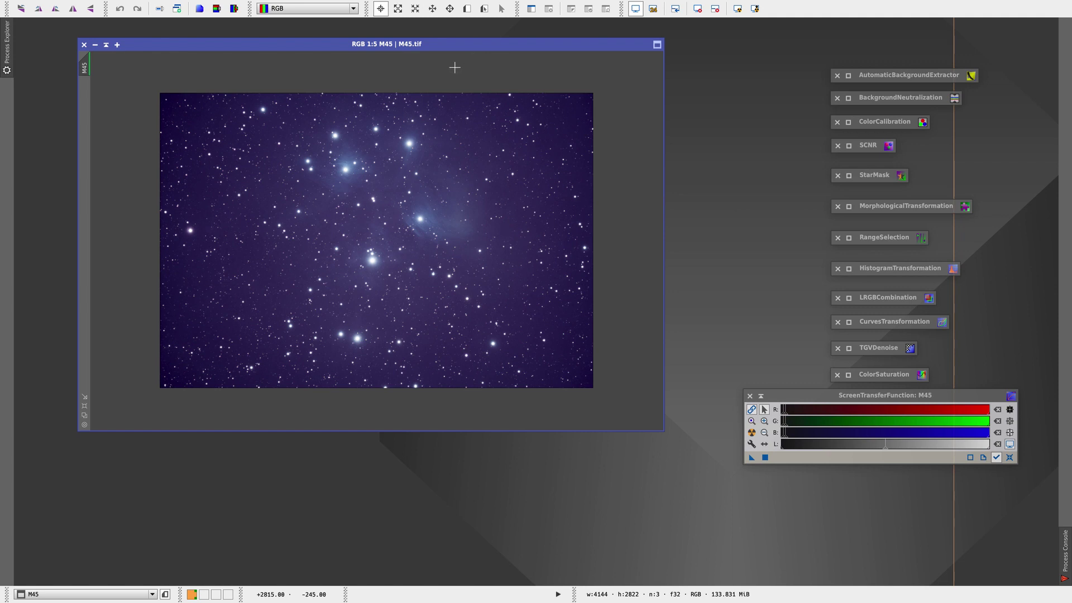
# Open DynamicBackgroundExtraction beside the image, target M45, and drag its symmetry centre near the middle
pyautogui.moveTo(294, 4)
pyautogui.click(260, 7)
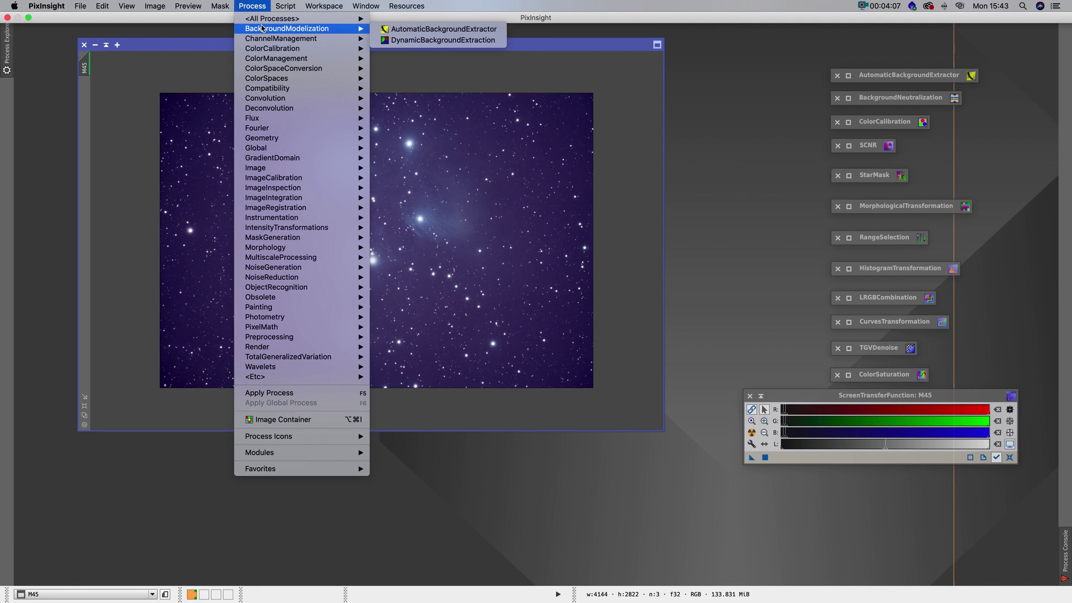
pyautogui.moveTo(301, 28)
pyautogui.click(427, 40)
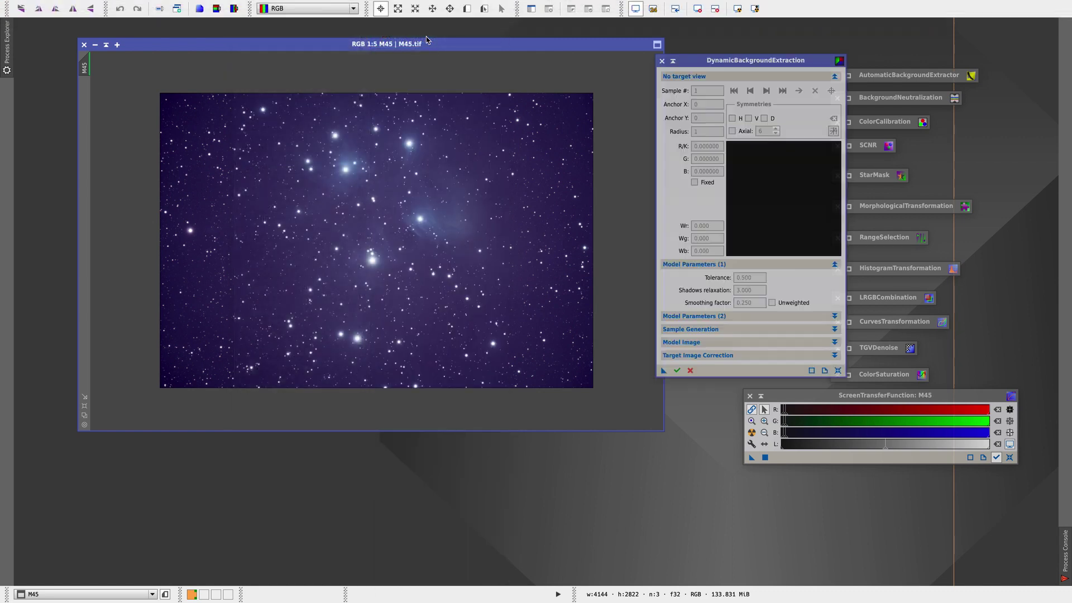
pyautogui.moveTo(689, 58); pyautogui.dragTo(701, 45)
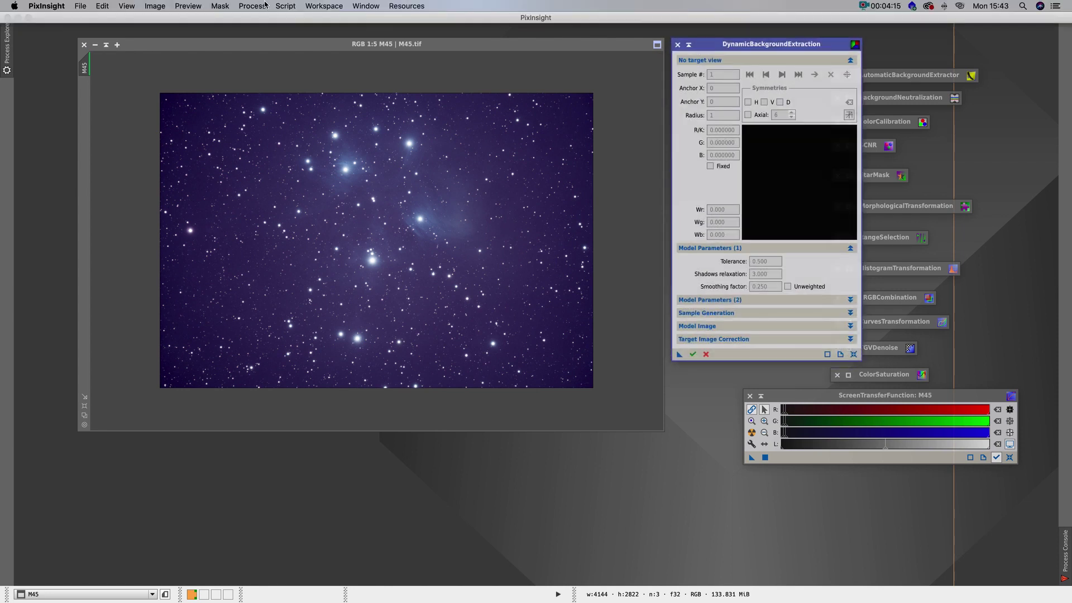
pyautogui.moveTo(725, 48); pyautogui.dragTo(682, 48)
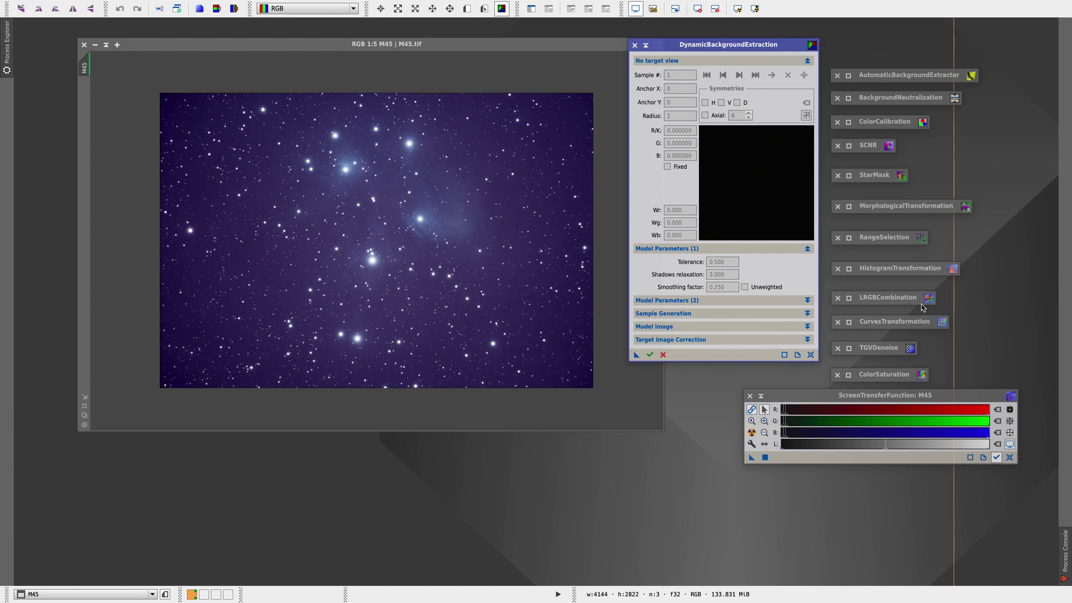
pyautogui.moveTo(692, 45); pyautogui.dragTo(732, 44)
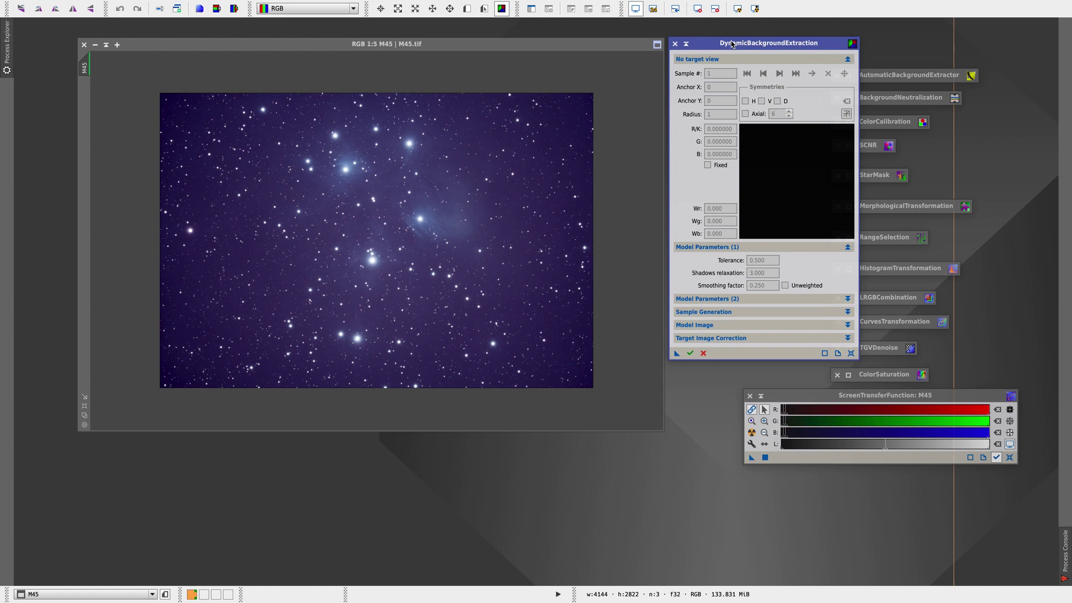
pyautogui.click(389, 220)
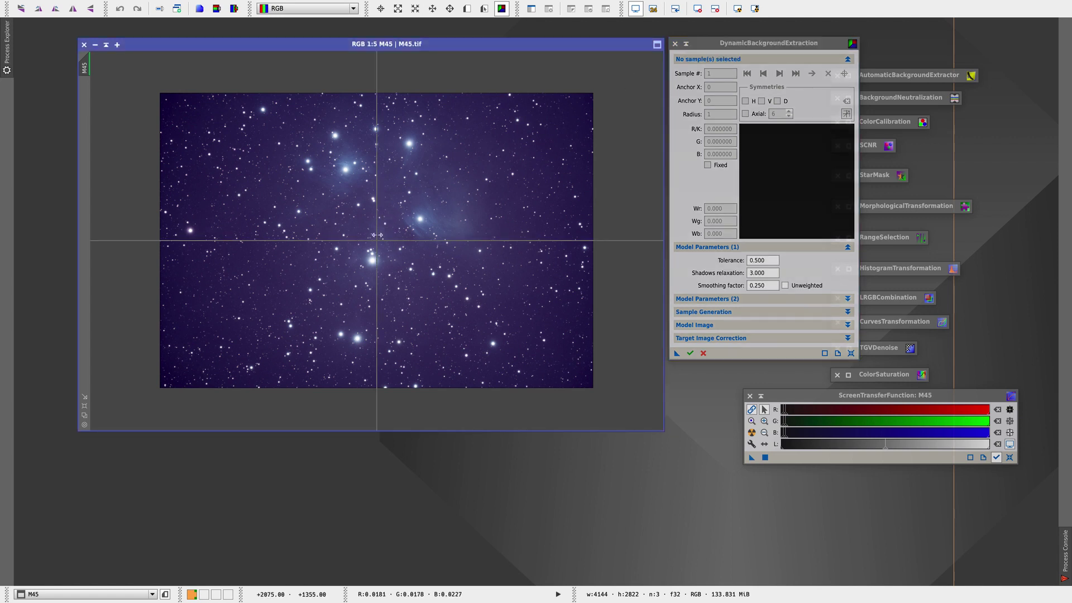
pyautogui.moveTo(377, 240); pyautogui.dragTo(383, 228)
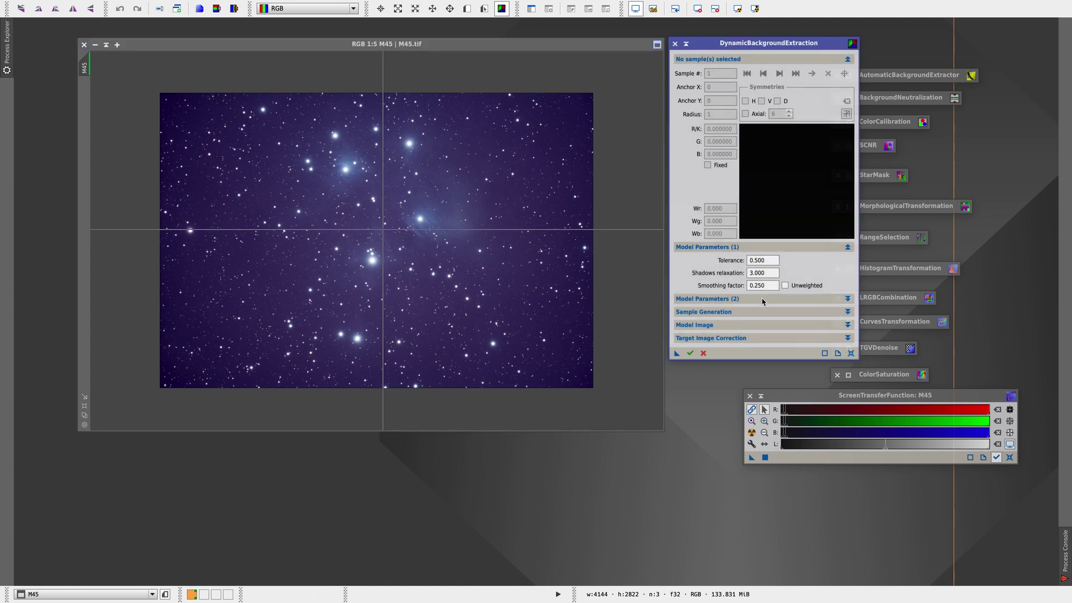
# Expand Sample Generation, generate a sample grid, then regenerate with Tolerance 1.000
pyautogui.click(751, 311)
pyautogui.click(804, 337)
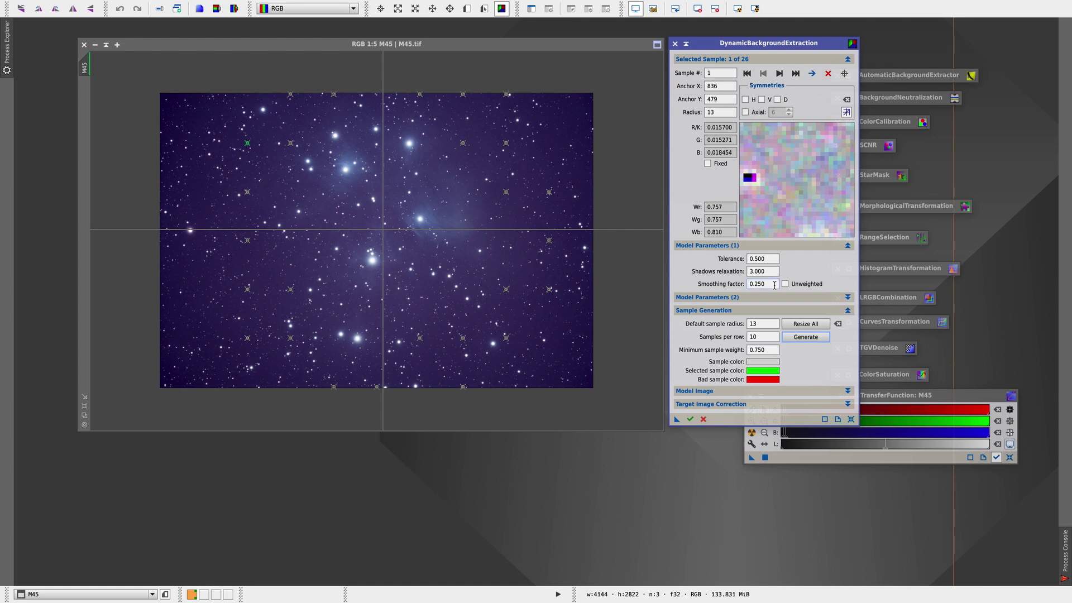
pyautogui.moveTo(775, 261); pyautogui.dragTo(727, 262)
pyautogui.write('1')
pyautogui.click(805, 336)
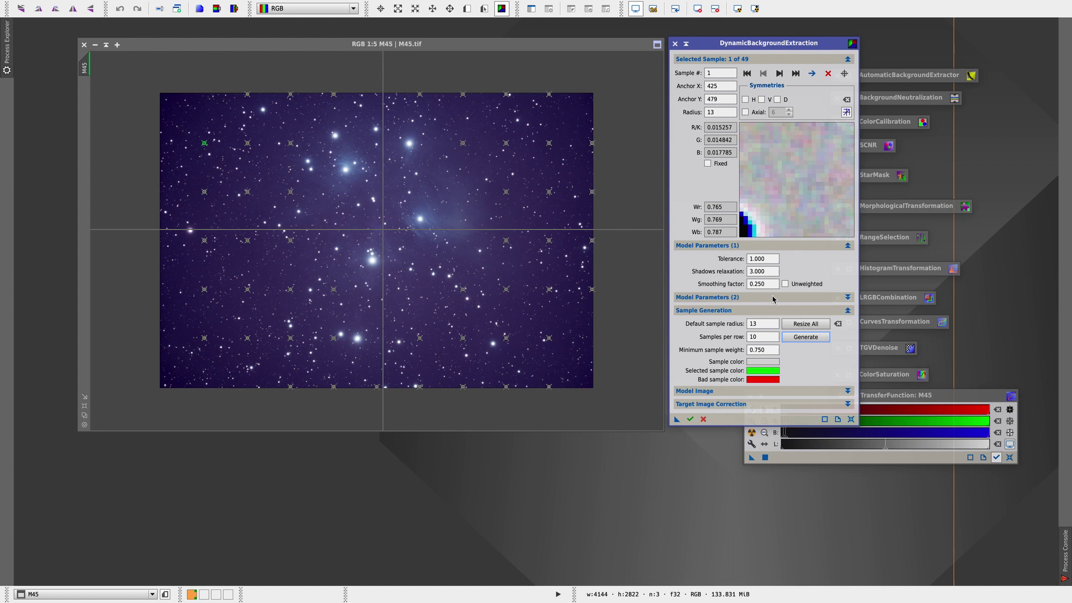
# Raise Tolerance through 1.300 and 1.500 to 1.700, regenerating samples each time to get 69
pyautogui.click(766, 258)
pyautogui.click(804, 336)
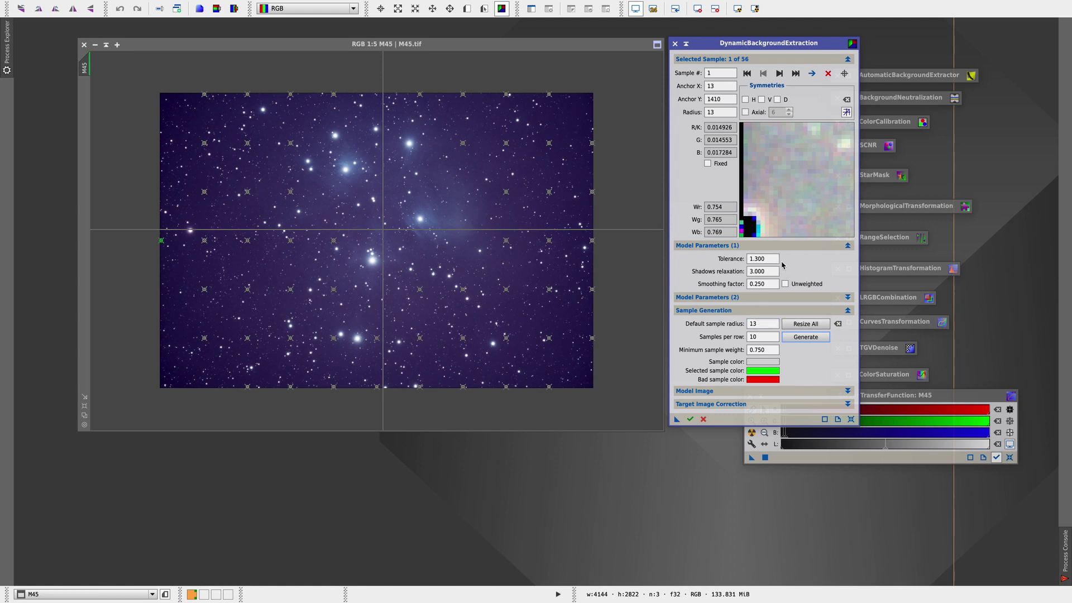
pyautogui.moveTo(765, 258); pyautogui.dragTo(753, 259)
pyautogui.write('.5')
pyautogui.click(794, 338)
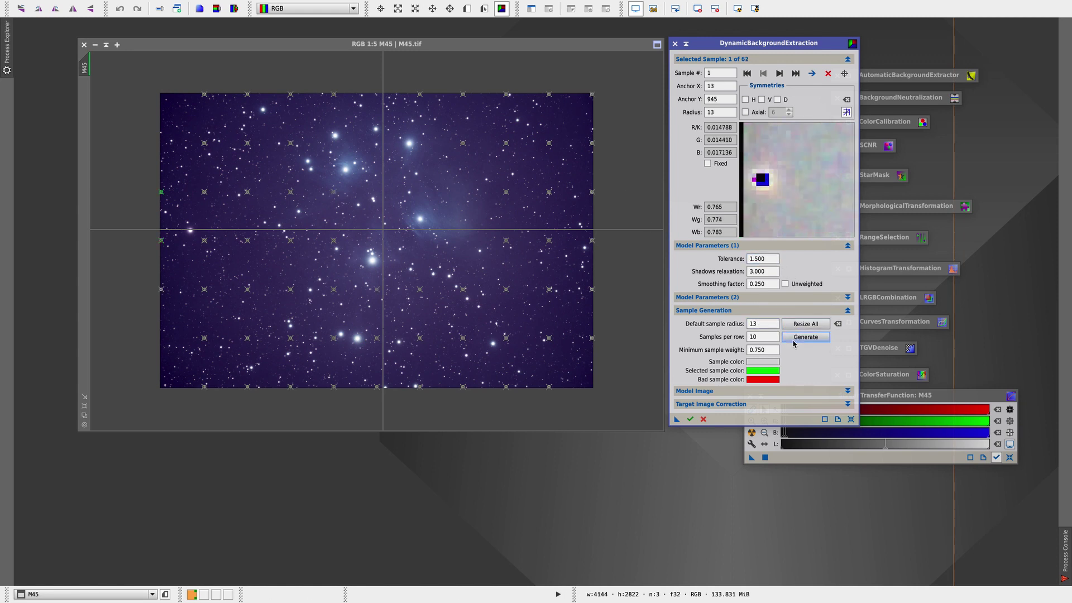
pyautogui.click(767, 258)
pyautogui.write('7')
pyautogui.click(809, 338)
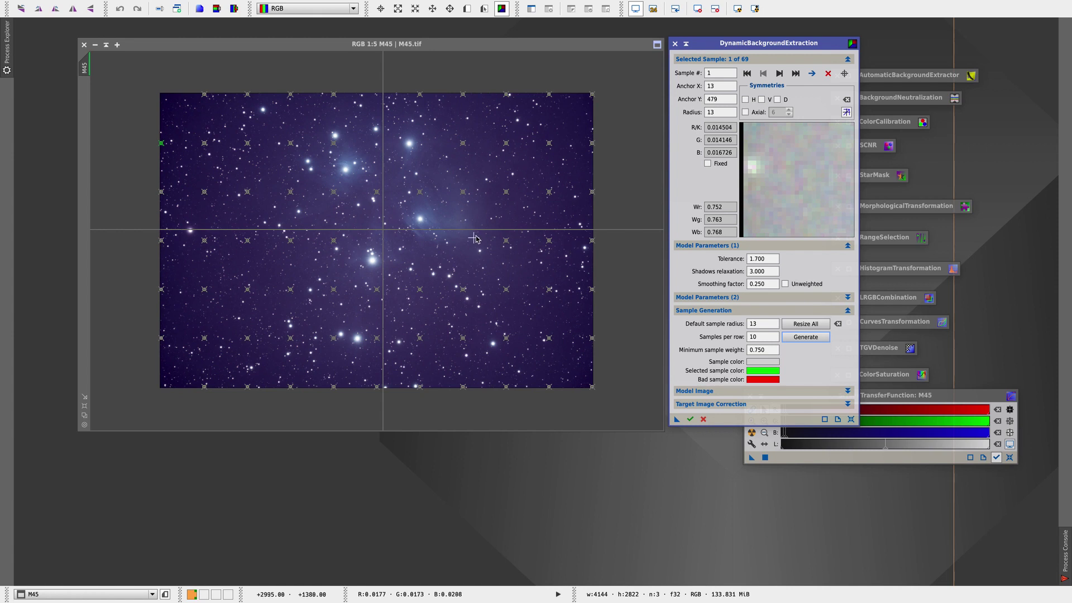
# Delete the background samples lying on the nebula and around the upper star cluster
pyautogui.click(421, 193)
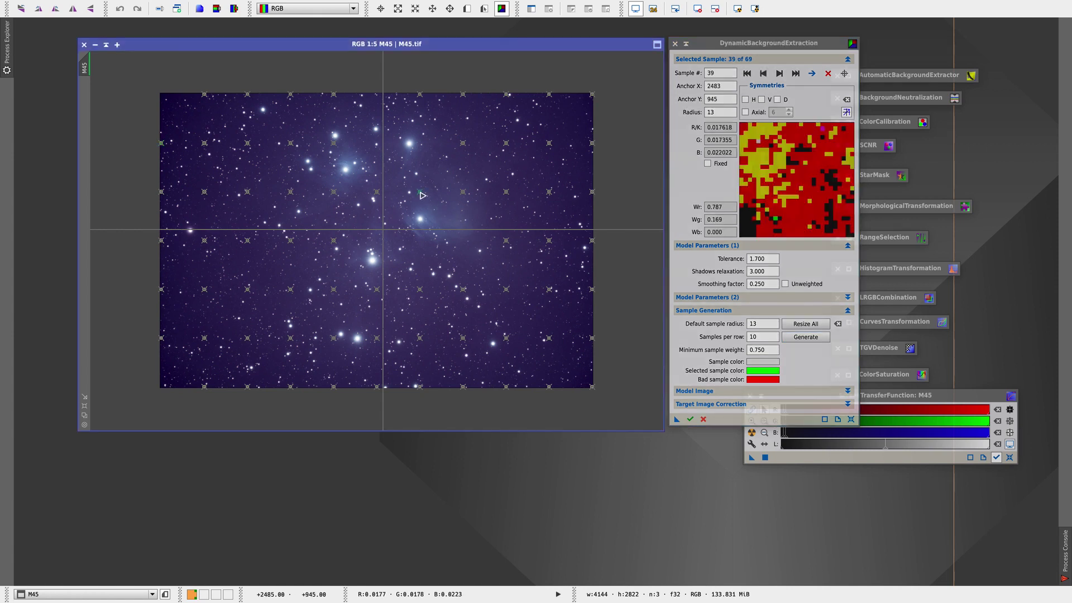
pyautogui.click(826, 76)
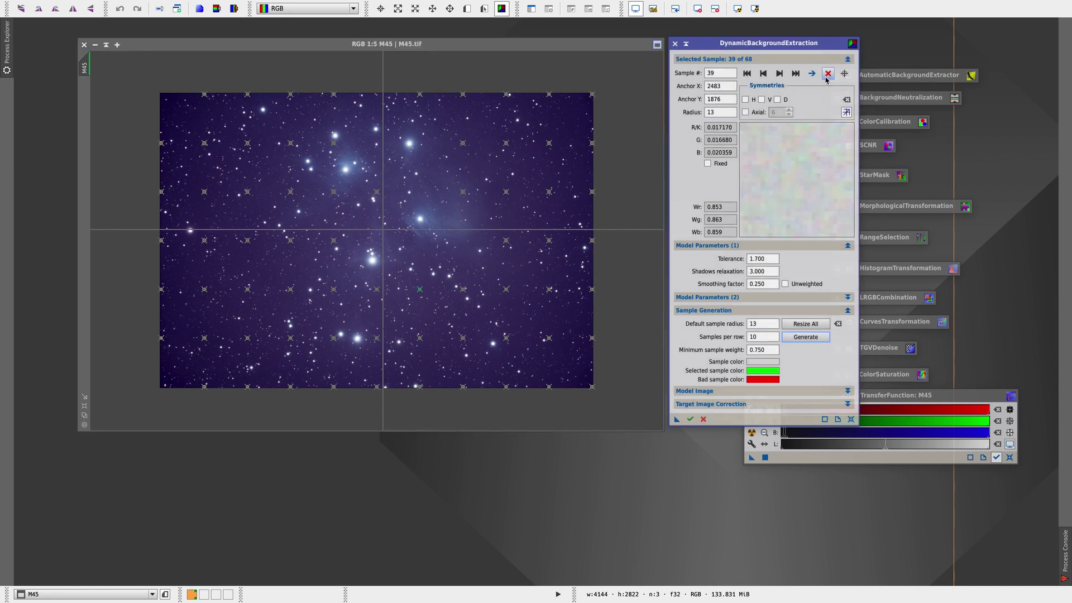
pyautogui.click(377, 192)
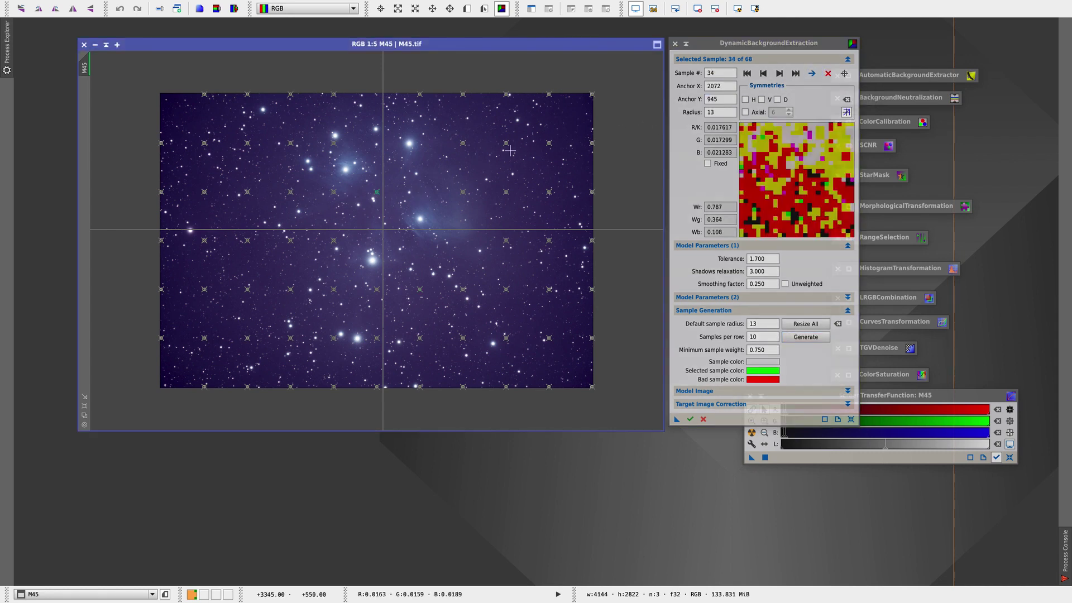
pyautogui.click(827, 73)
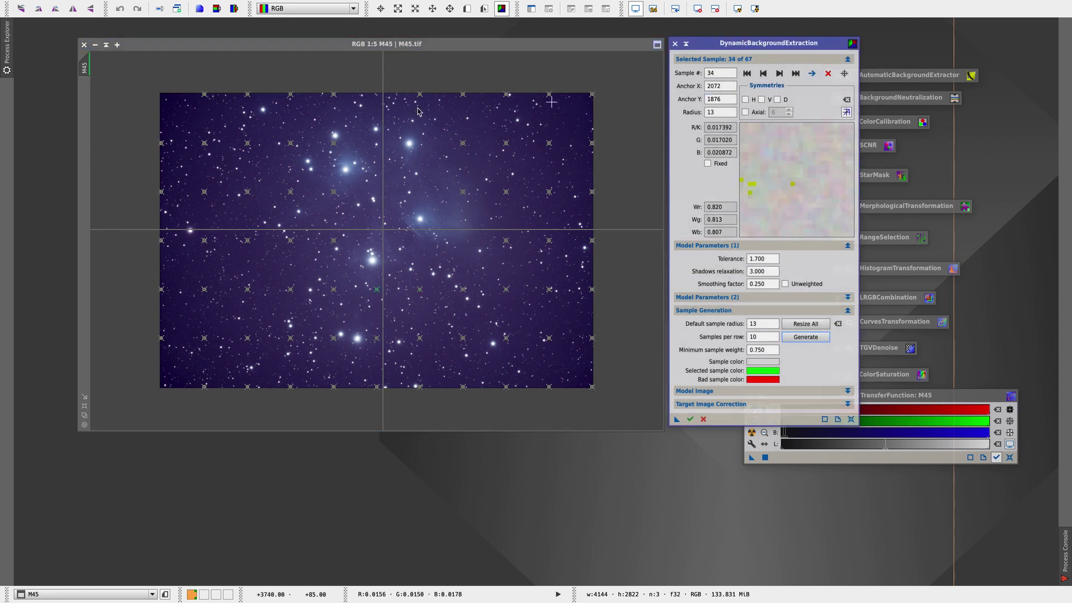
pyautogui.click(335, 147)
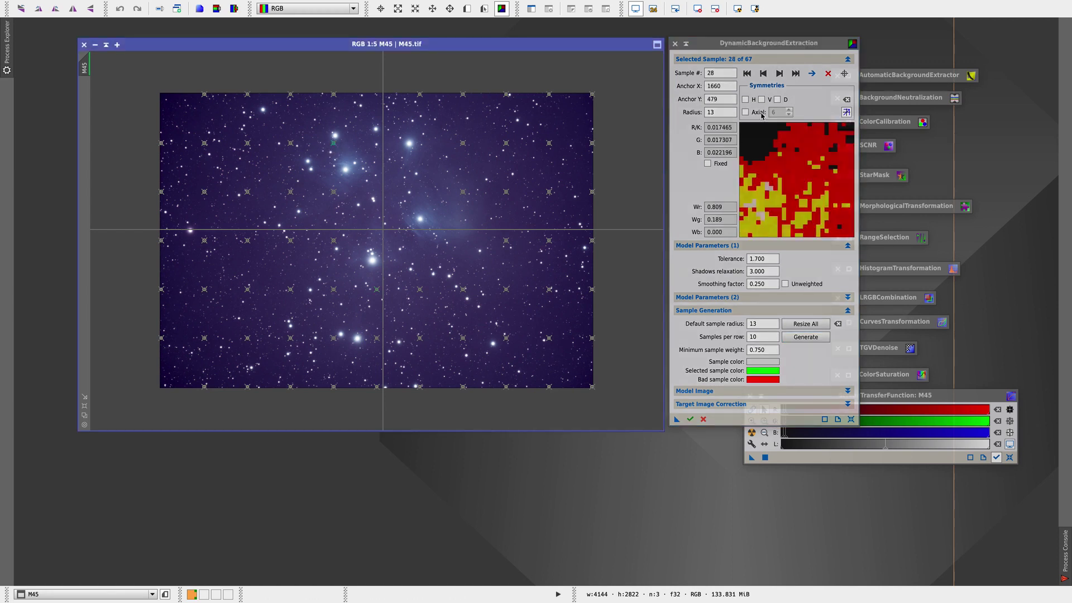
pyautogui.click(828, 73)
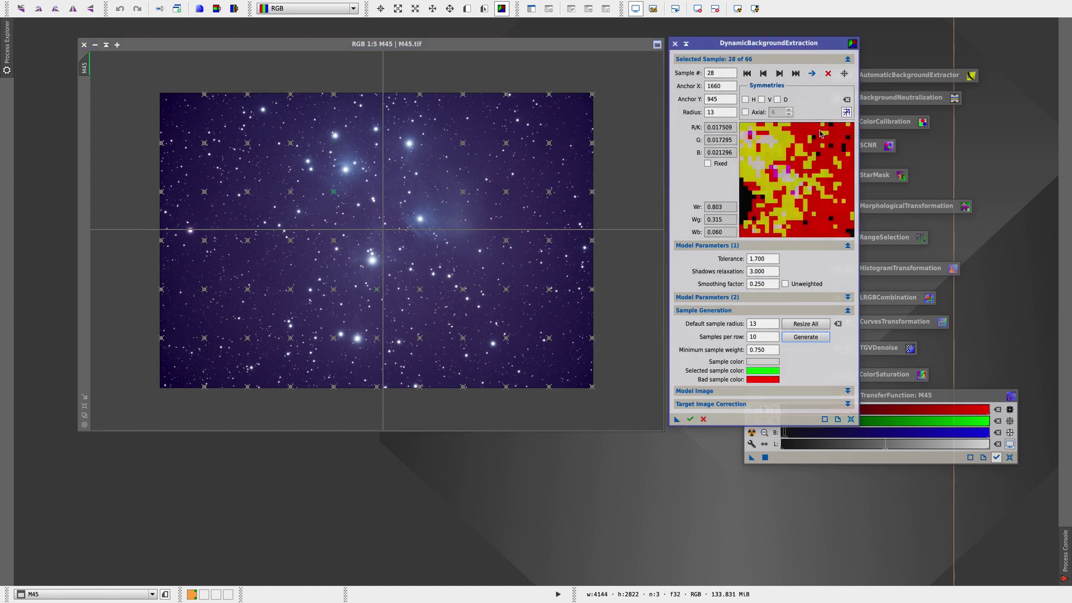
pyautogui.click(828, 75)
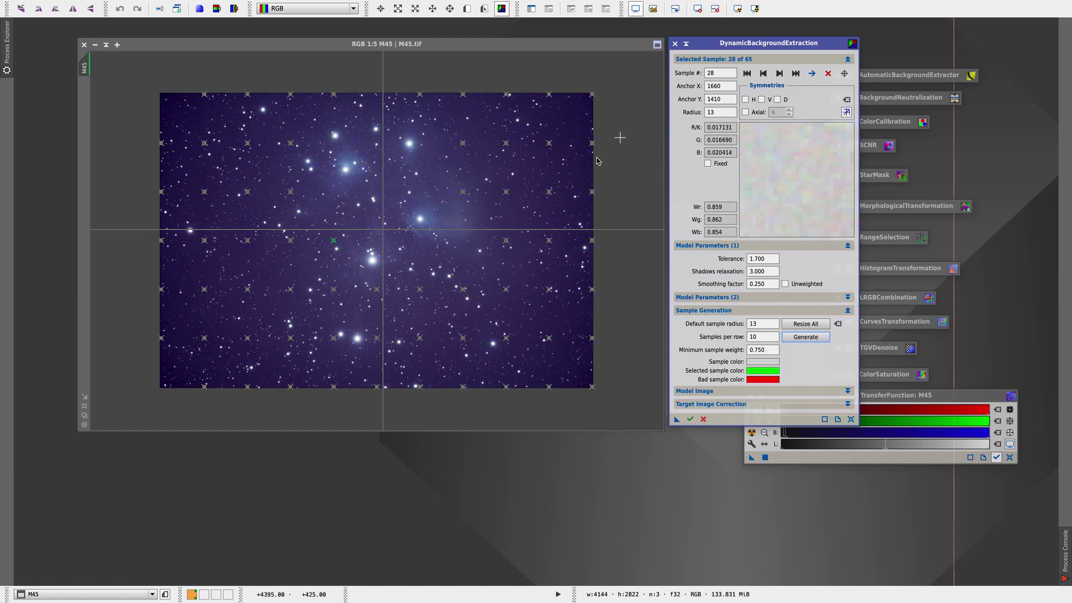
pyautogui.click(465, 195)
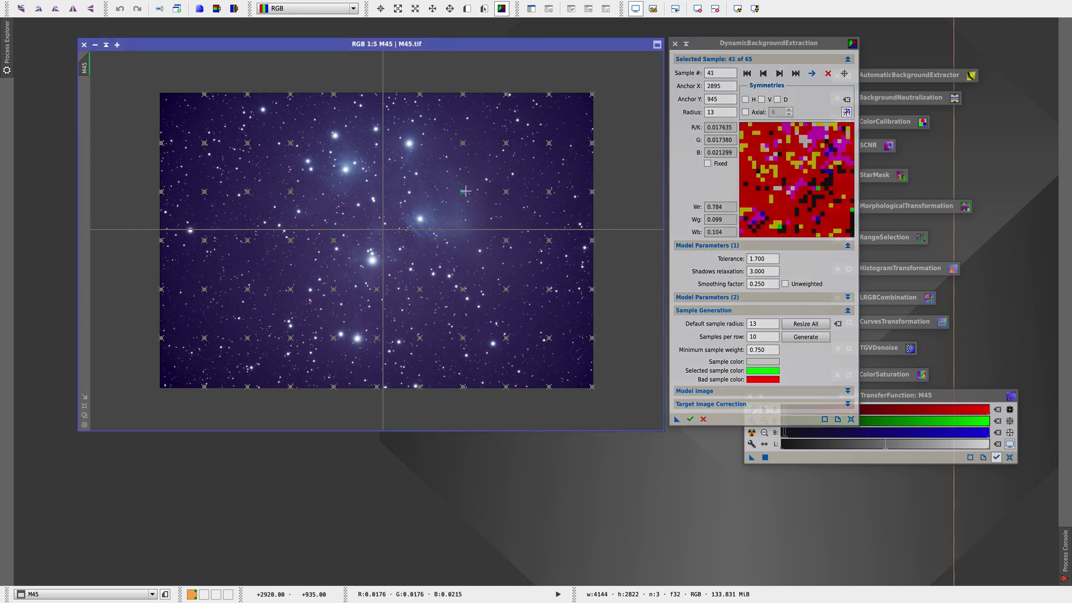
pyautogui.click(827, 74)
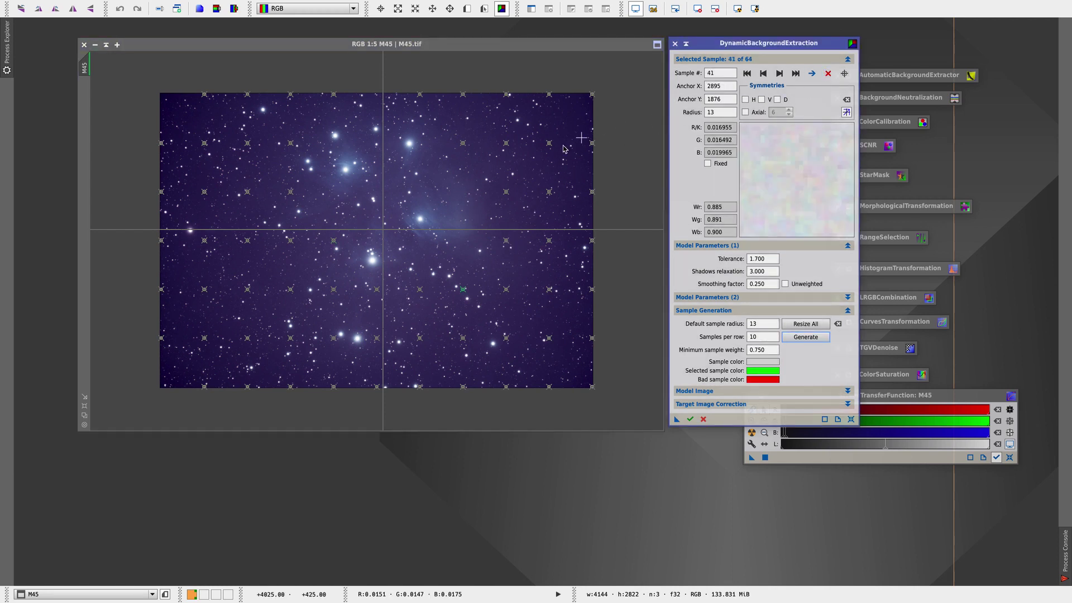
pyautogui.click(290, 192)
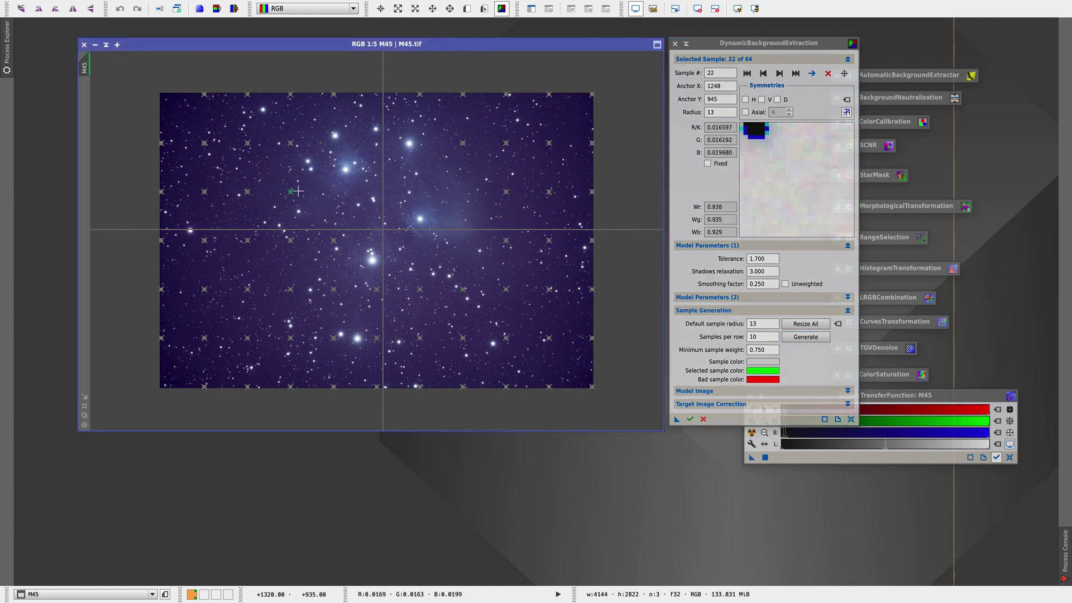
pyautogui.click(828, 73)
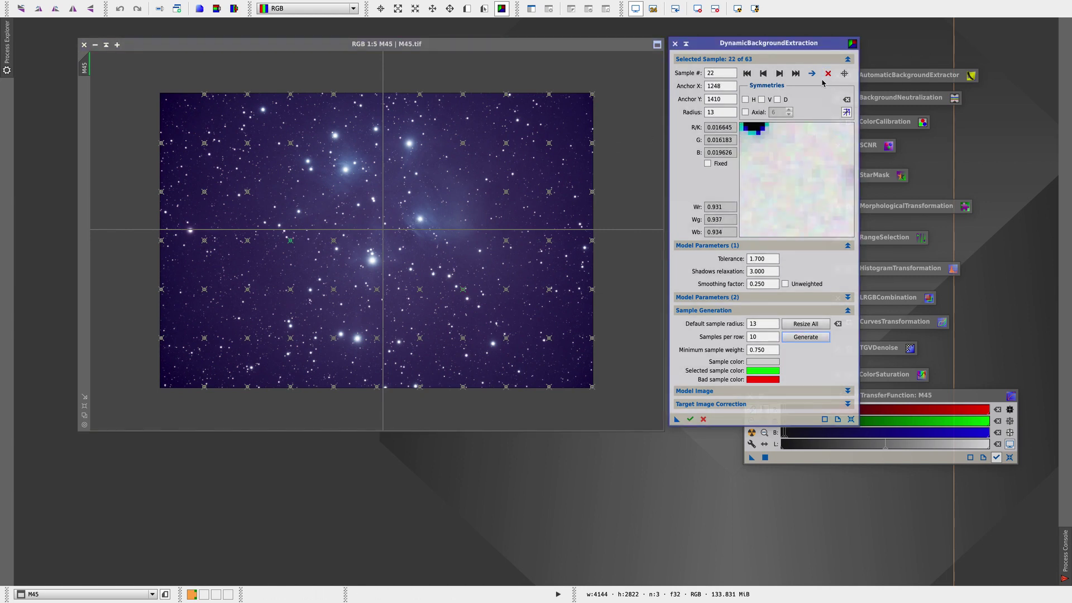
pyautogui.click(828, 73)
# Delete the samples at the cluster centre, below it, and beside the central bright stars
pyautogui.click(333, 240)
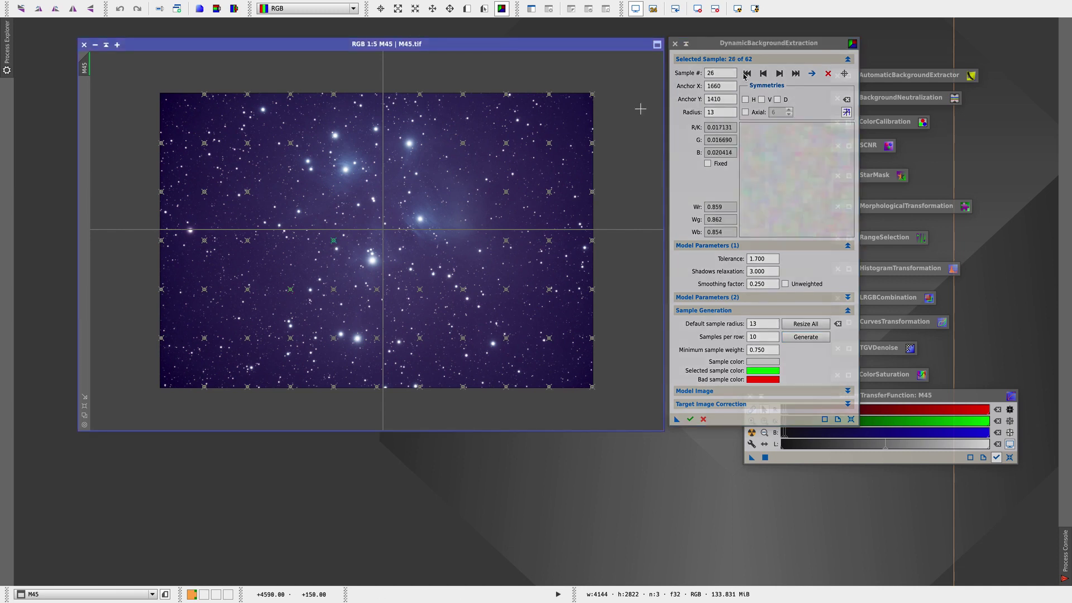
pyautogui.click(827, 74)
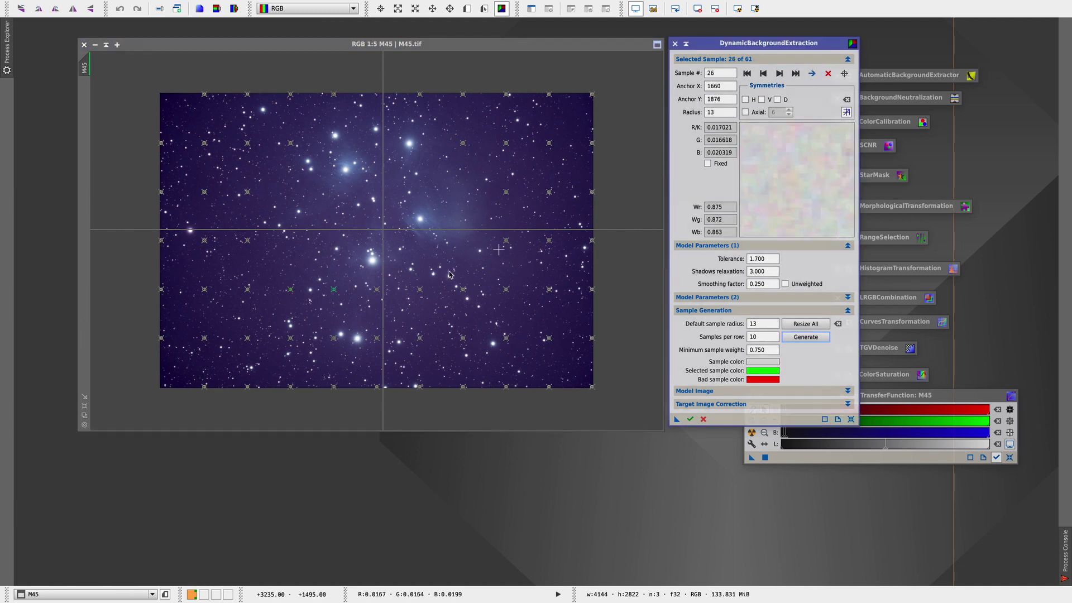
pyautogui.click(333, 290)
pyautogui.click(827, 74)
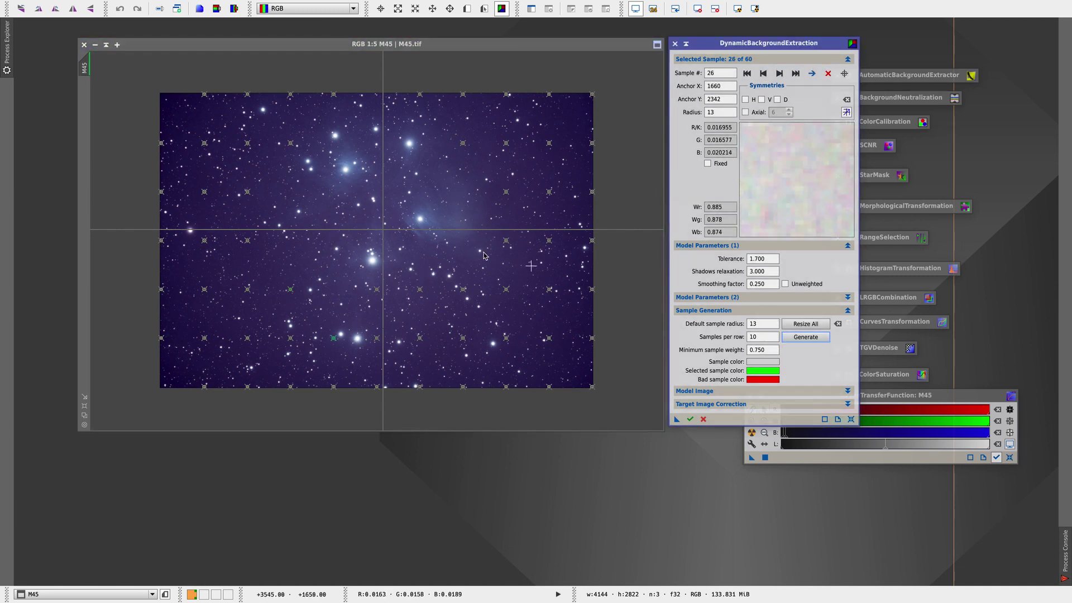
pyautogui.click(377, 289)
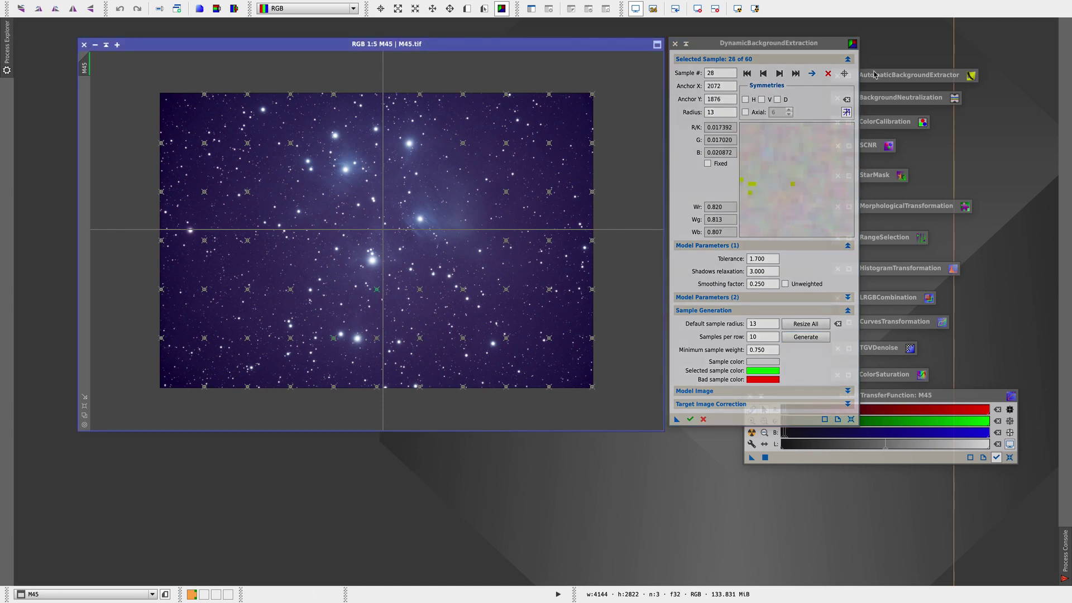
pyautogui.click(827, 74)
pyautogui.click(420, 289)
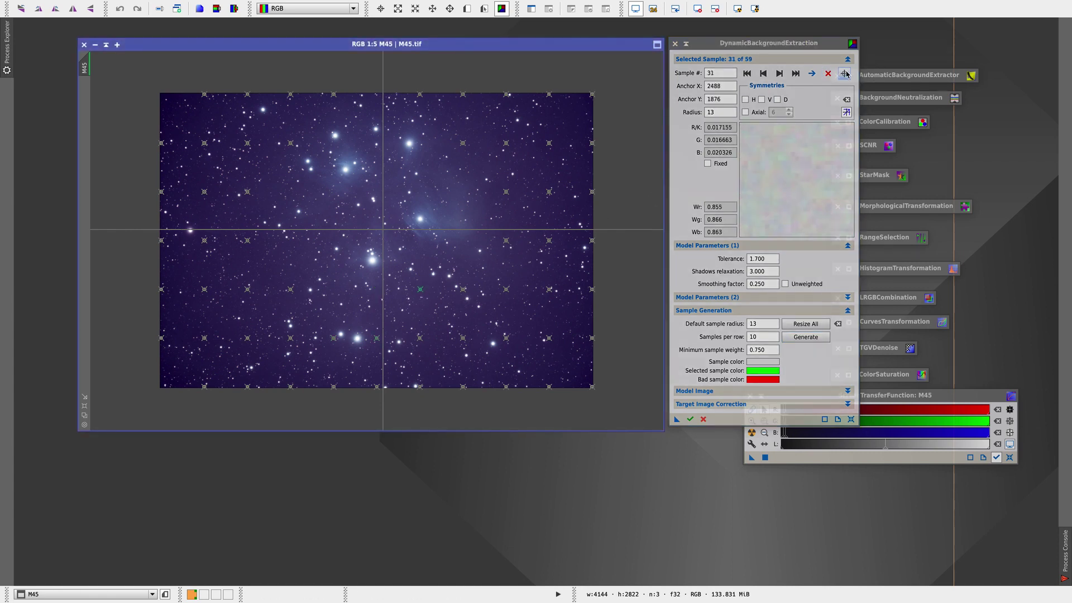
pyautogui.click(828, 73)
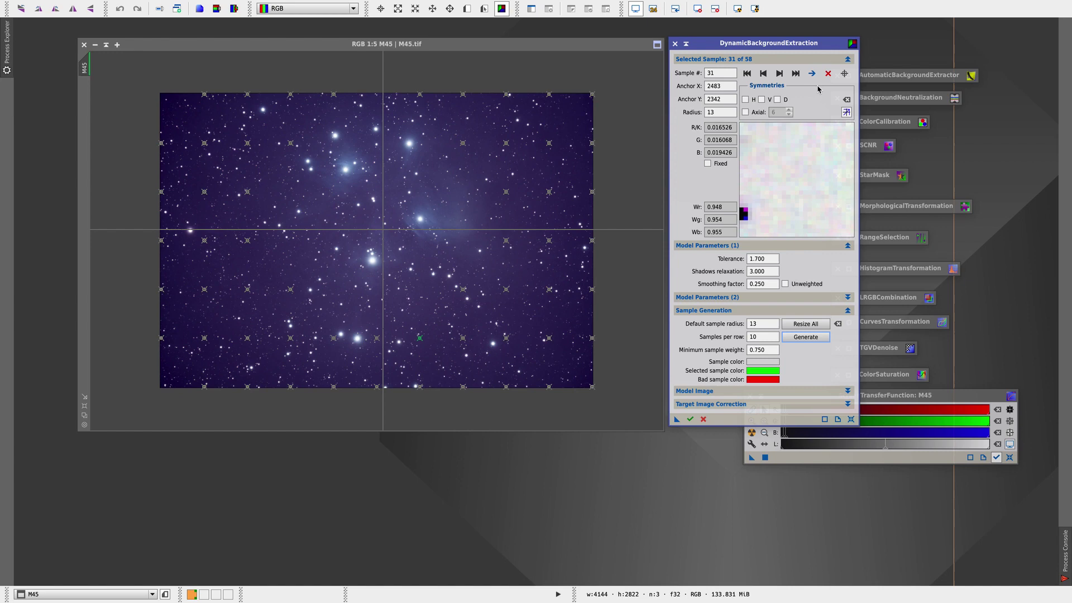
pyautogui.click(830, 73)
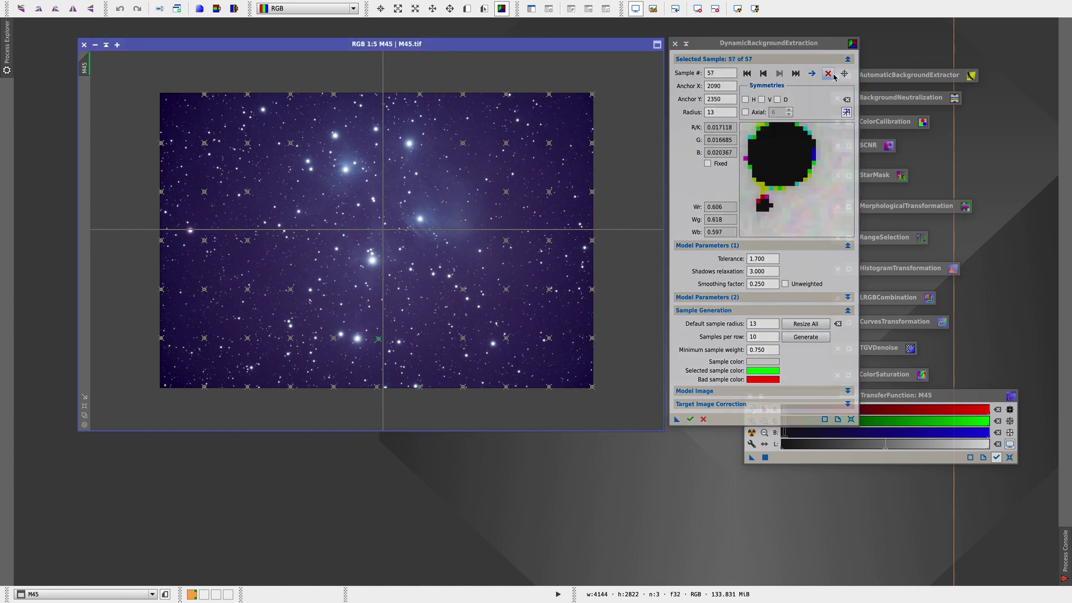
# Delete a right-side sample and check the left- and bottom-edge samples, leaving 54
pyautogui.scroll(2, 160, 236)
pyautogui.press('Delete')
pyautogui.scroll(-1, 544, 302)
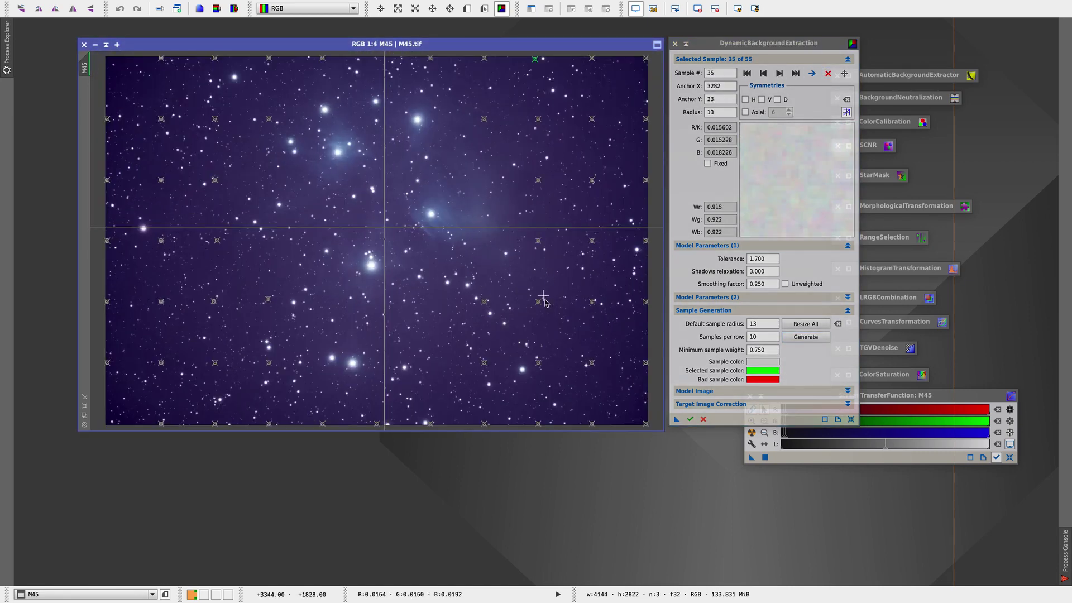
pyautogui.click(594, 364)
pyautogui.press('Delete')
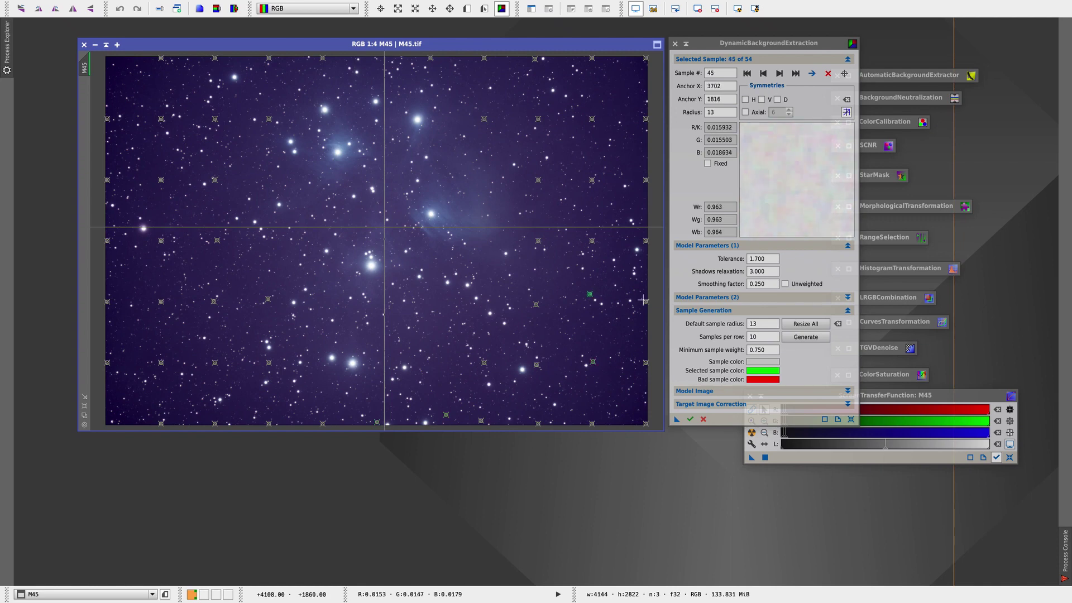
pyautogui.click(108, 291)
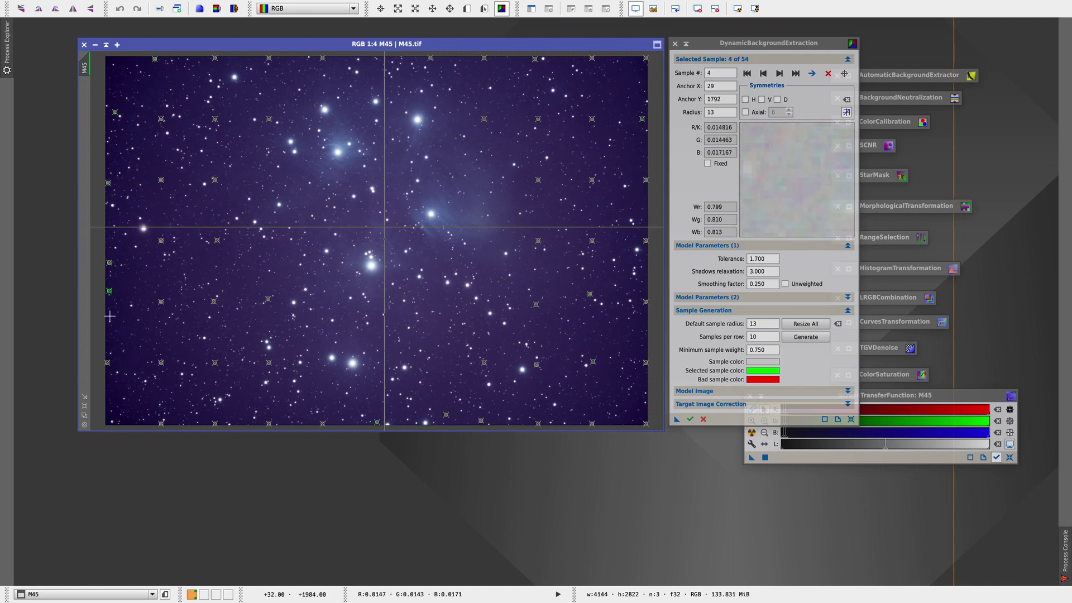
pyautogui.click(160, 423)
pyautogui.scroll(-1, 594, 229)
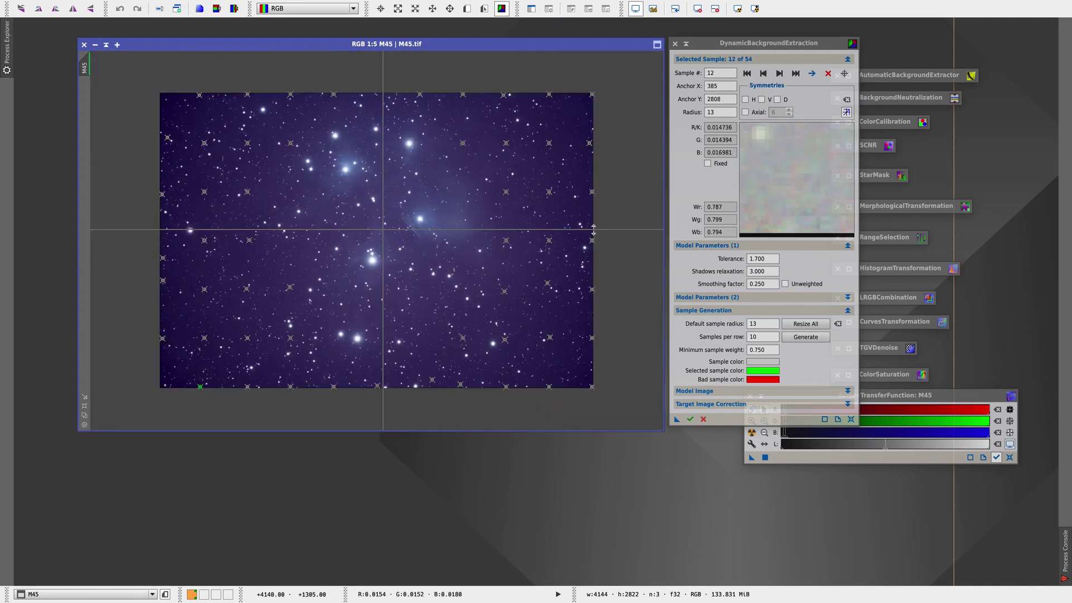
pyautogui.scroll(1, 593, 229)
pyautogui.scroll(-2, 593, 228)
pyautogui.scroll(1, 593, 228)
pyautogui.click(691, 420)
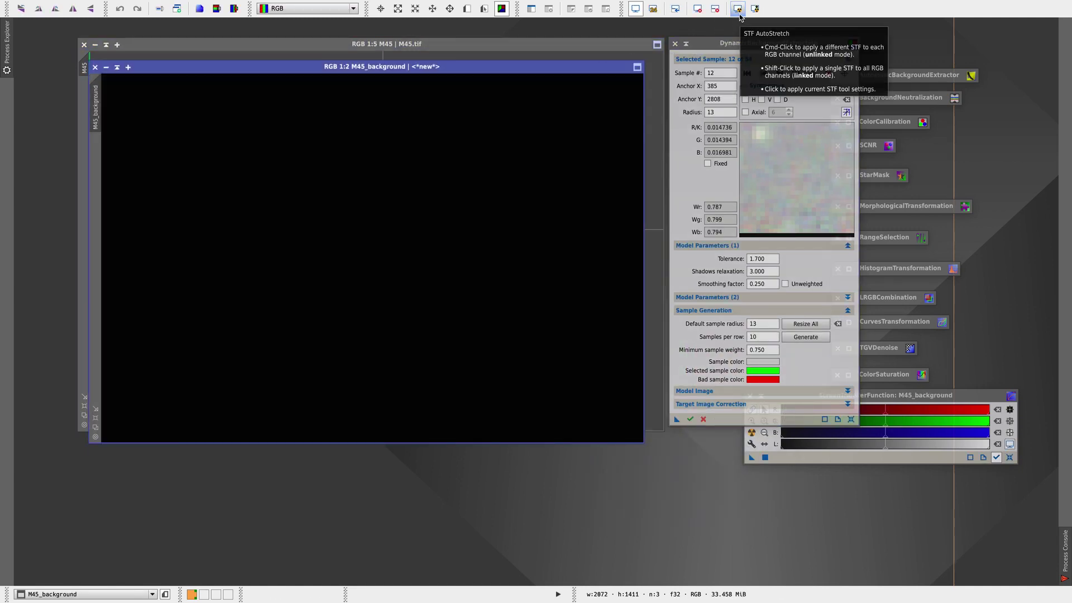
pyautogui.click(739, 14)
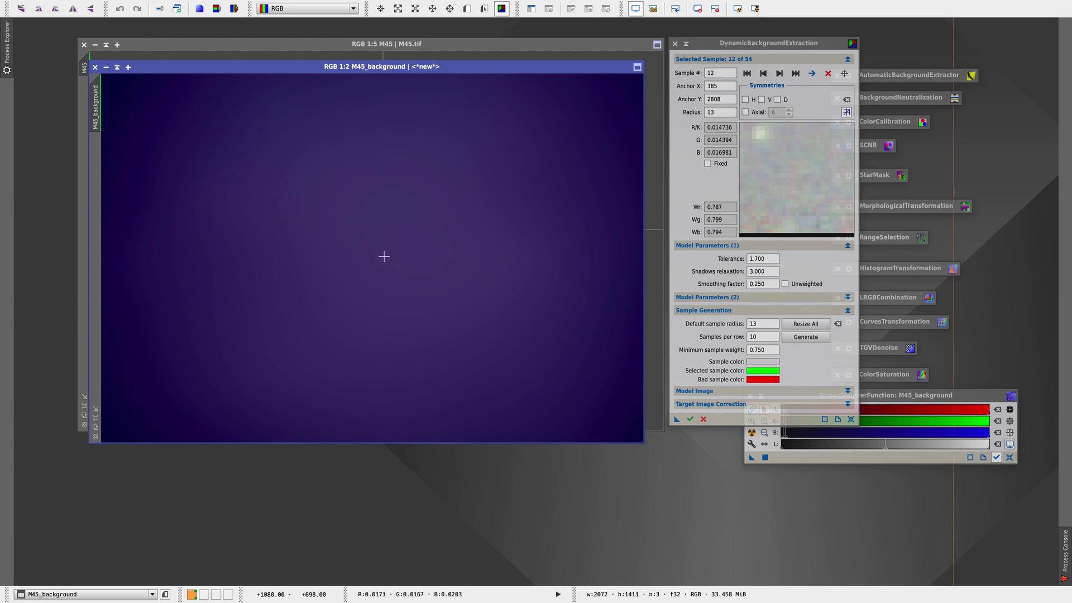
pyautogui.moveTo(301, 71)
pyautogui.mouseDown()
pyautogui.moveTo(299, 379)
pyautogui.moveTo(326, 96)
pyautogui.moveTo(316, 61)
pyautogui.moveTo(304, 58)
pyautogui.mouseUp()
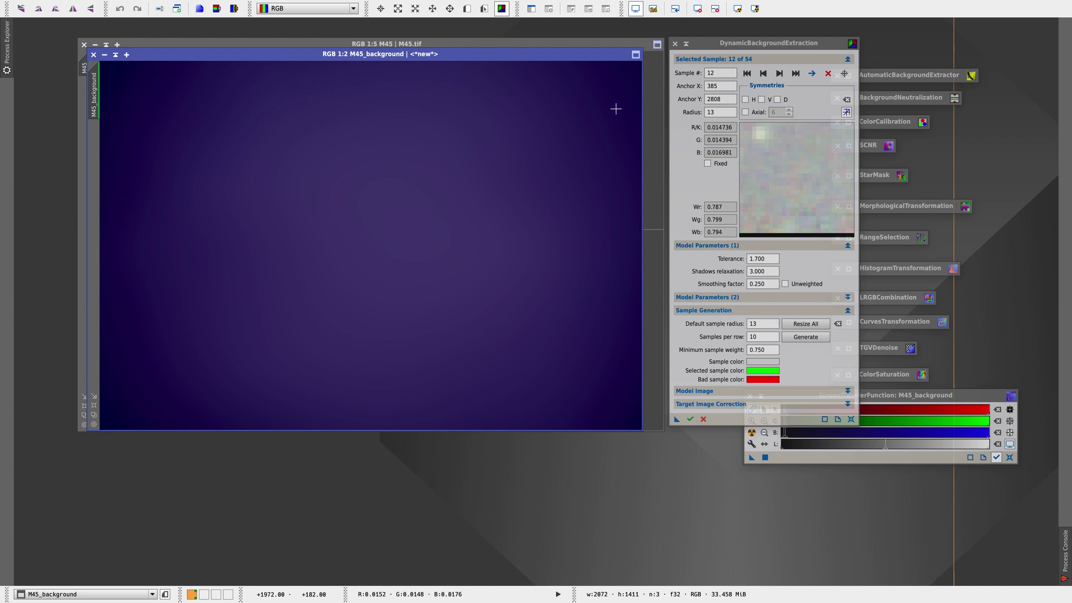
pyautogui.click(94, 55)
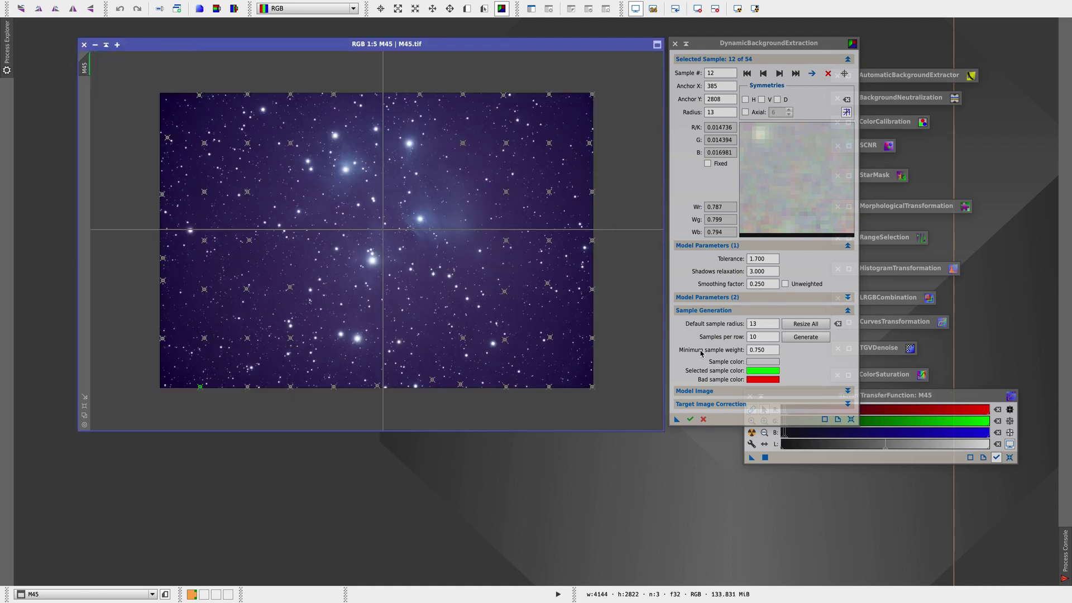
# Set the DBE correction to Subtraction and execute it on M45, producing M45_DBE
pyautogui.click(721, 404)
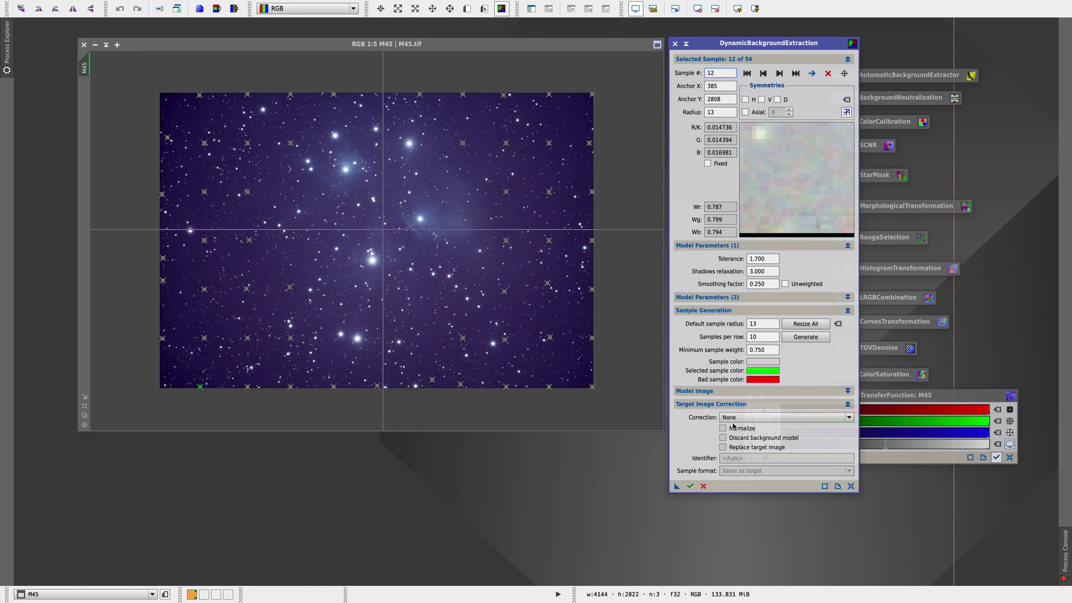
pyautogui.click(727, 418)
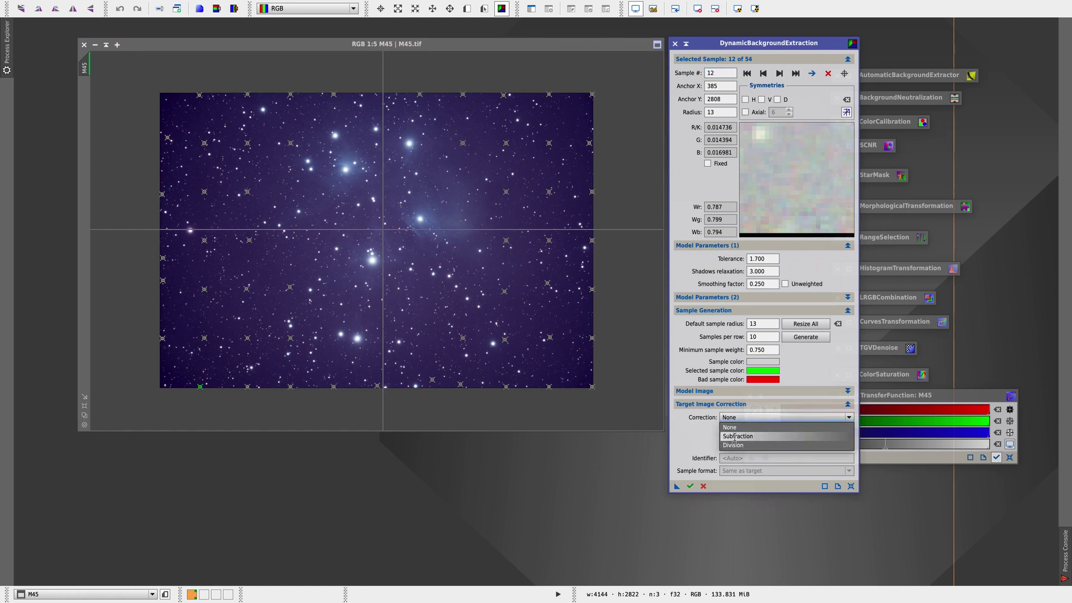
pyautogui.click(734, 436)
pyautogui.click(692, 488)
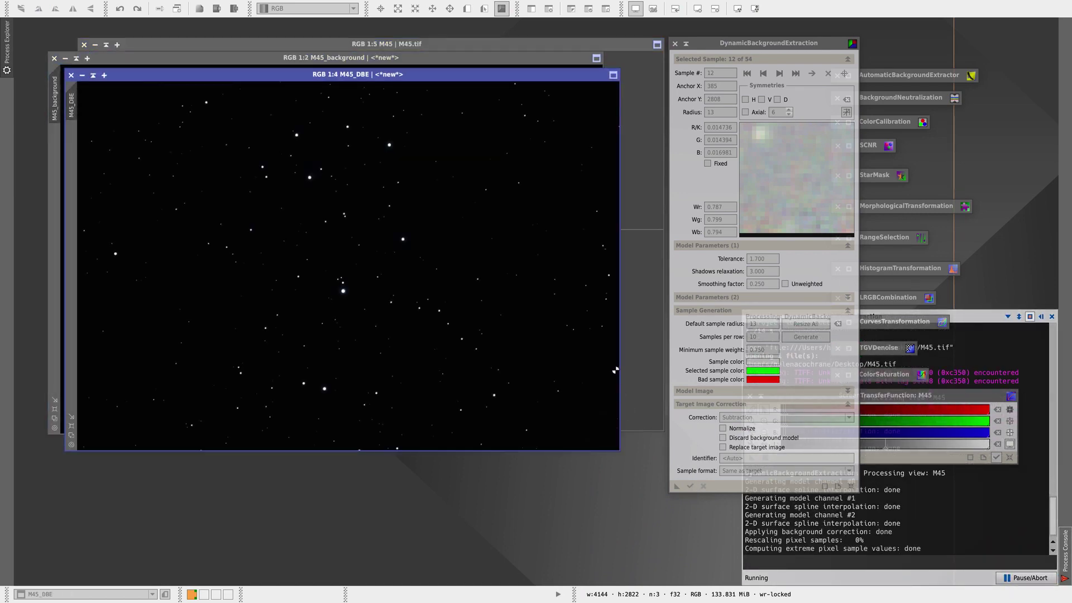
pyautogui.moveTo(404, 83); pyautogui.dragTo(430, 114)
# Auto-stretch the M45_background model and the M45_DBE image, then zoom out to fit
pyautogui.click(436, 58)
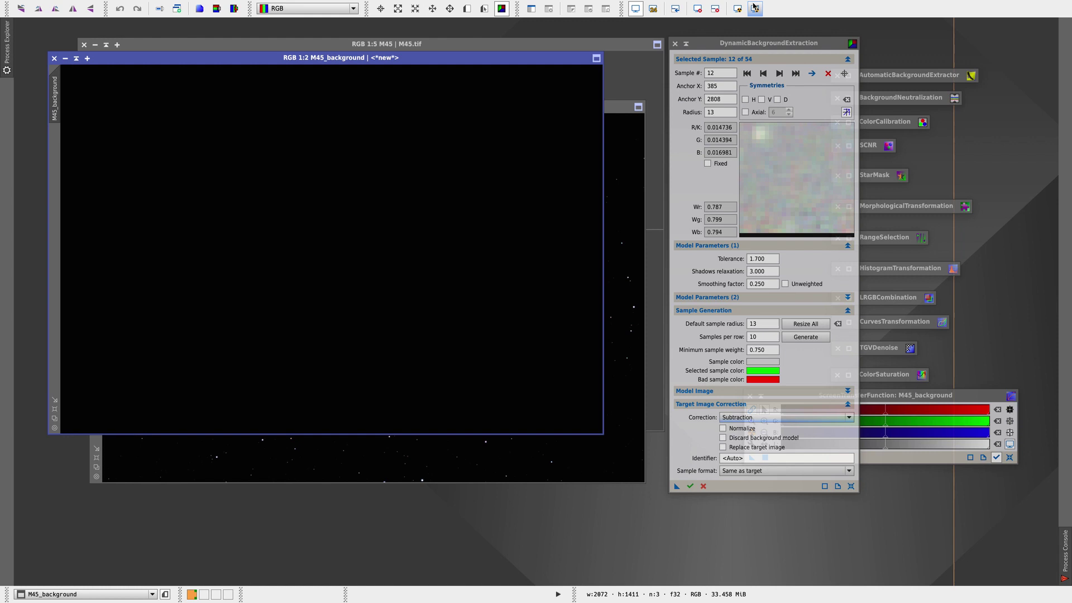
pyautogui.click(737, 8)
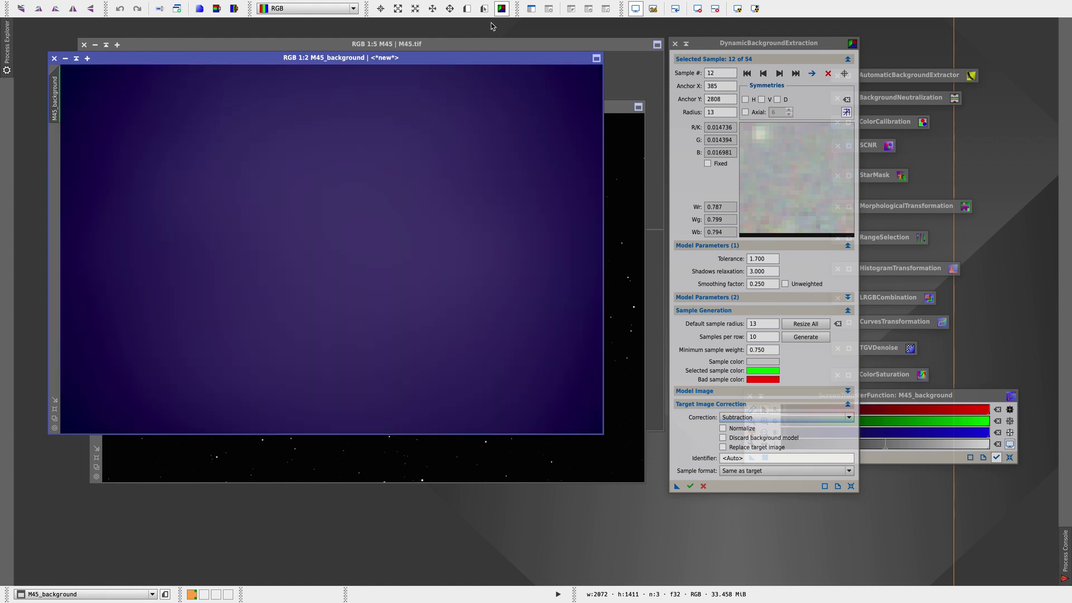
pyautogui.click(475, 45)
pyautogui.click(309, 453)
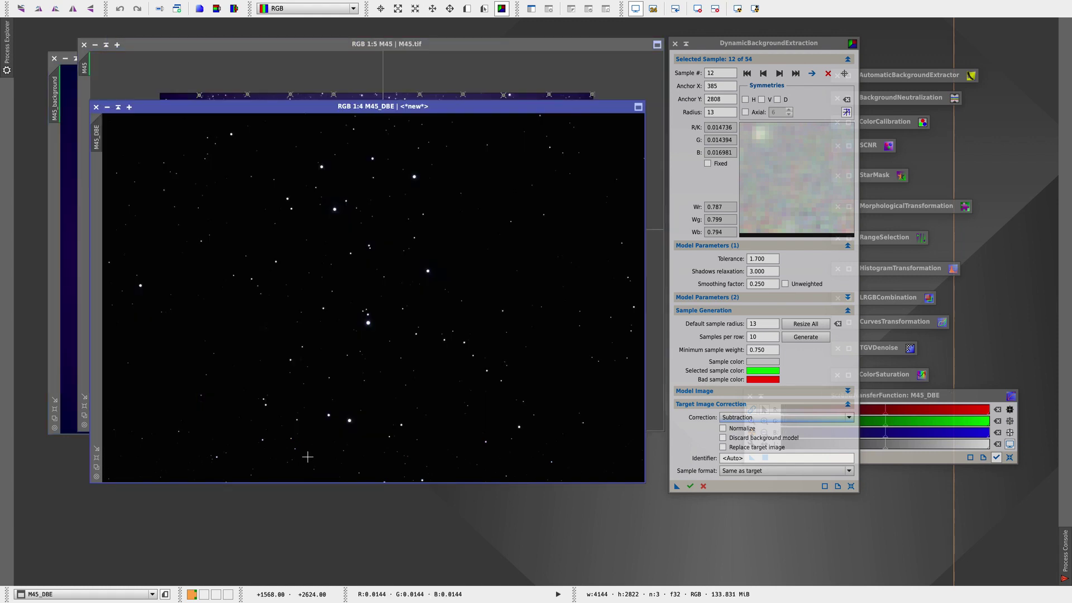
pyautogui.click(738, 9)
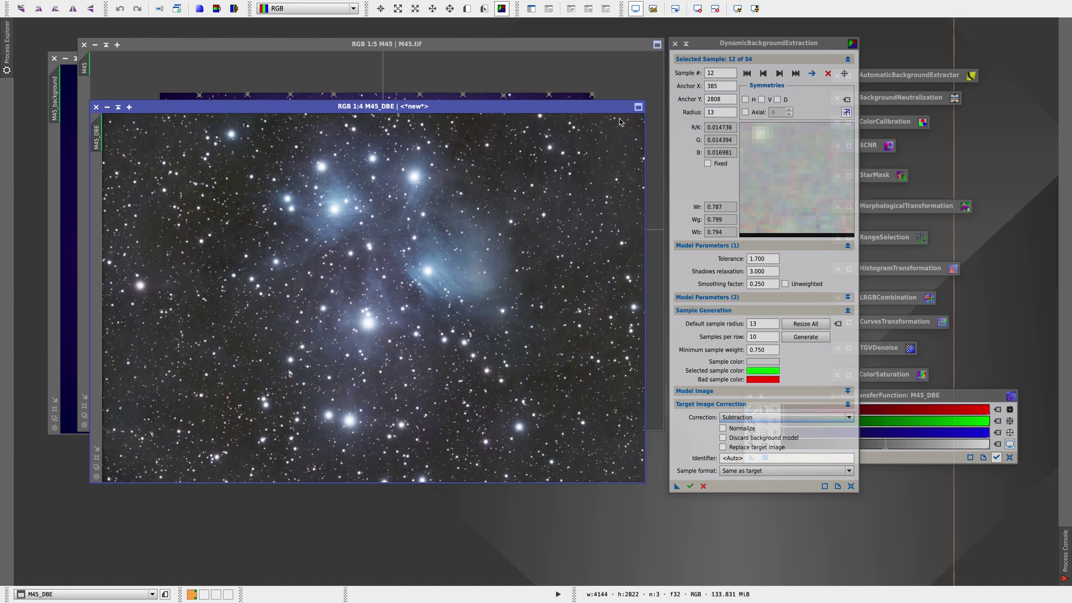
pyautogui.scroll(-1, 455, 251)
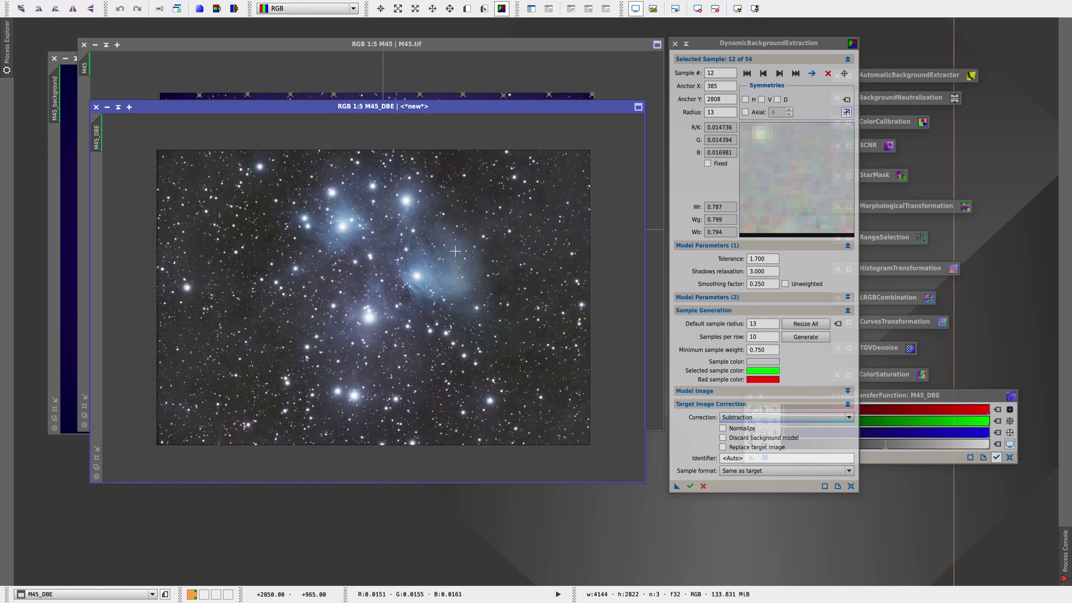
# Close the DBE settings, move the original M45 aside, and iconise the background model
pyautogui.click(243, 50)
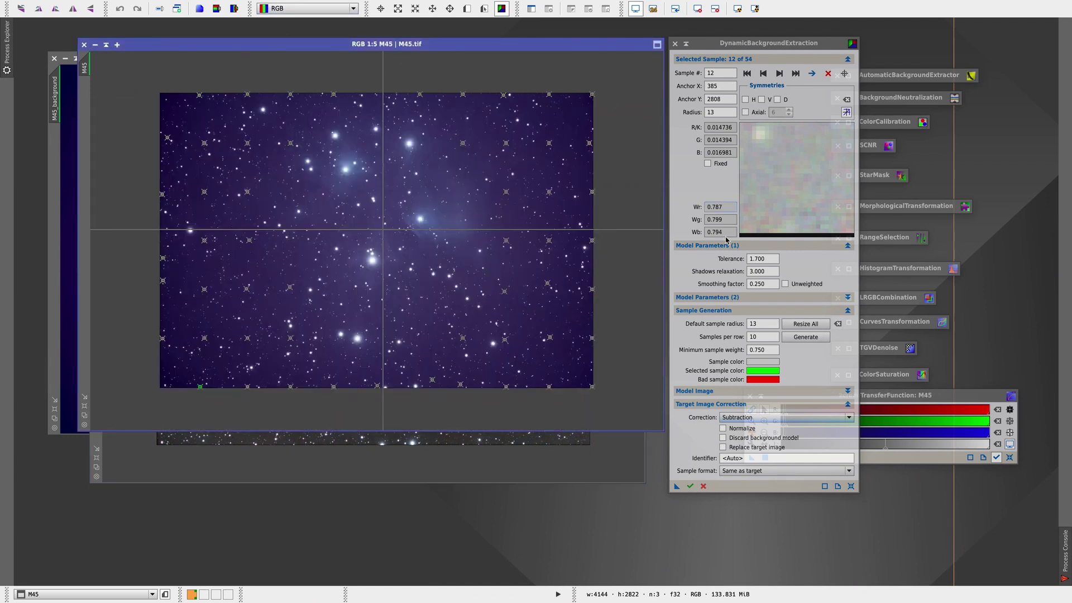
pyautogui.click(703, 486)
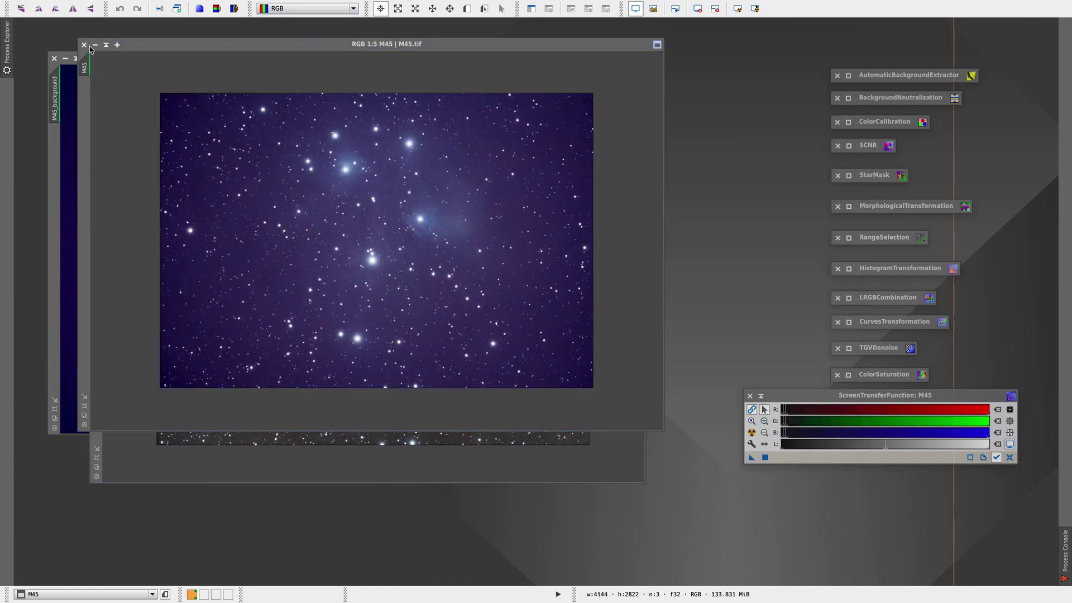
pyautogui.moveTo(93, 58); pyautogui.dragTo(629, 38)
pyautogui.click(195, 59)
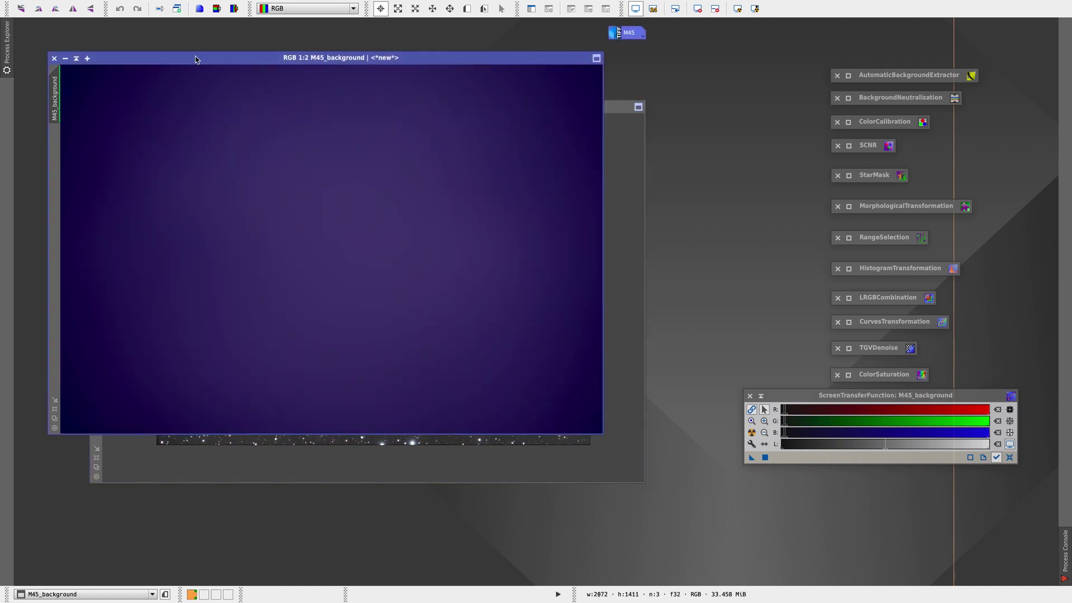
pyautogui.click(66, 58)
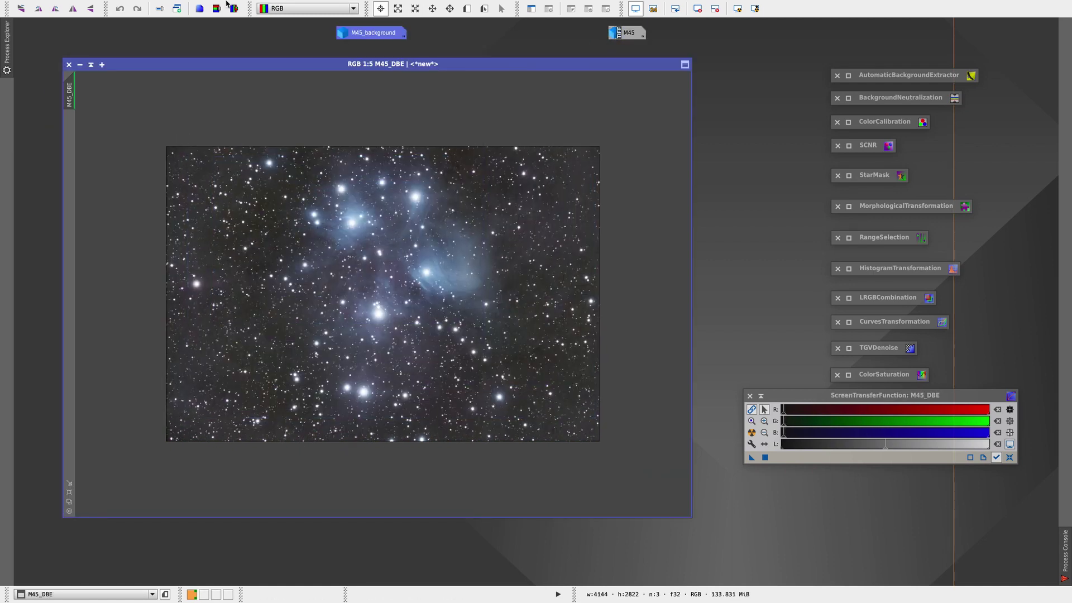
# Crop M45_DBE with DynamicCrop to a 2150 × 2740 portrait frame around the Pleiades
pyautogui.click(253, 8)
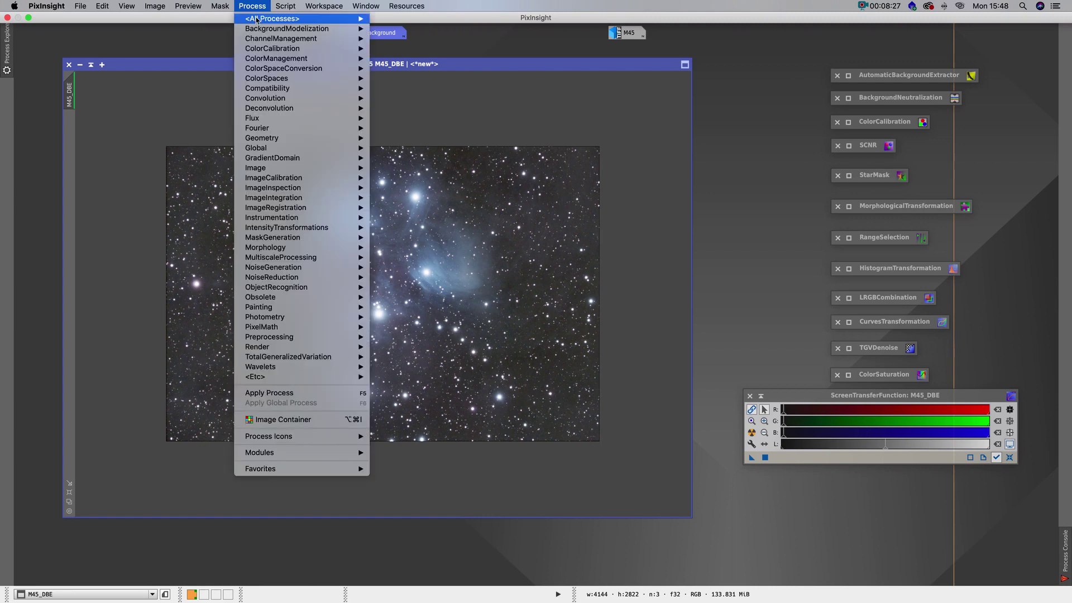
pyautogui.moveTo(259, 21)
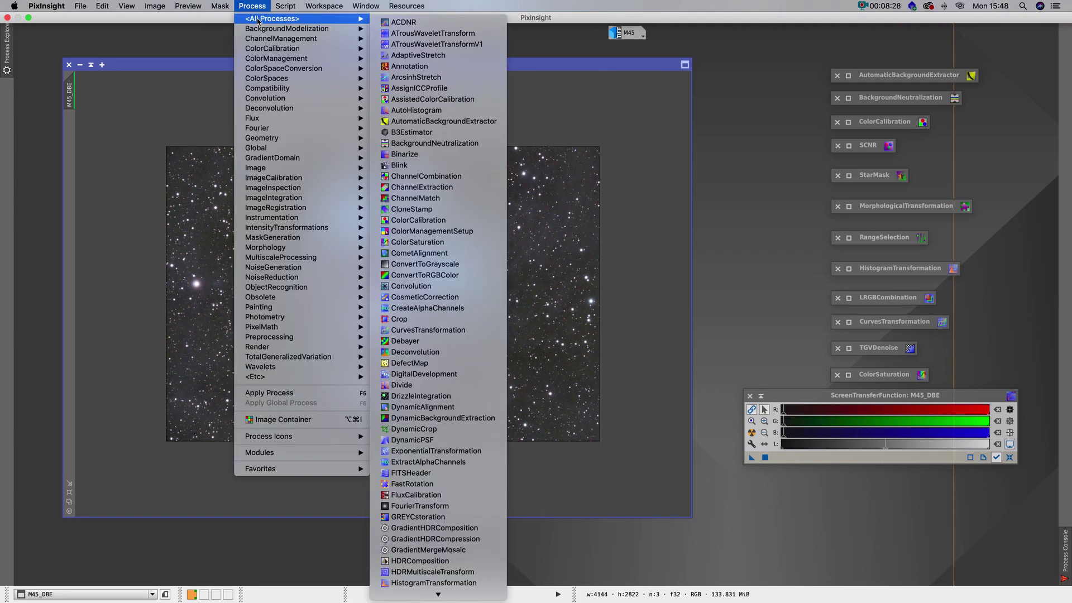
pyautogui.click(436, 429)
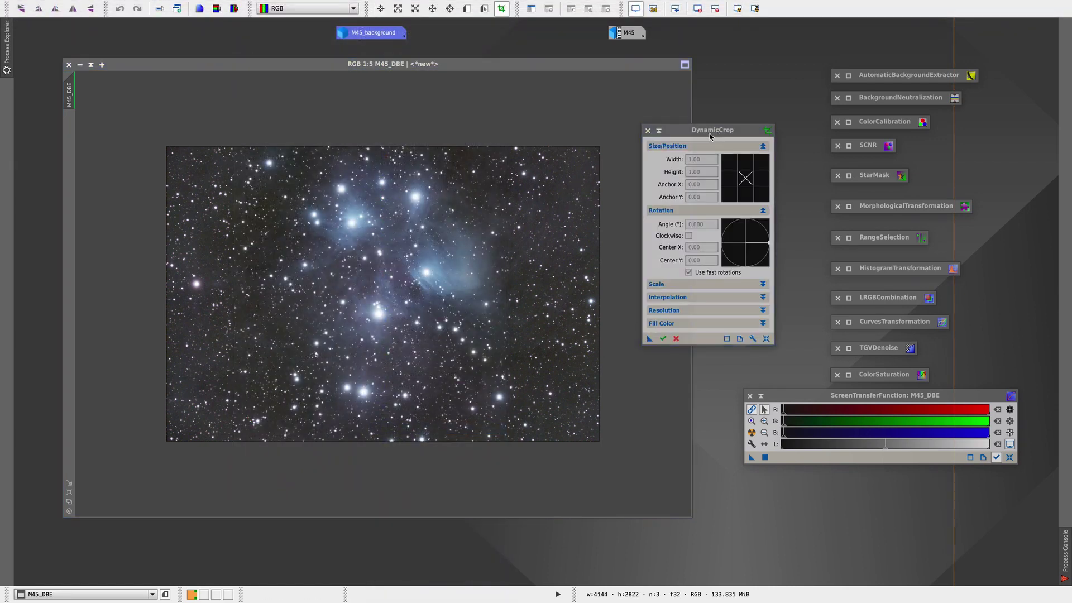
pyautogui.moveTo(682, 132); pyautogui.dragTo(697, 124)
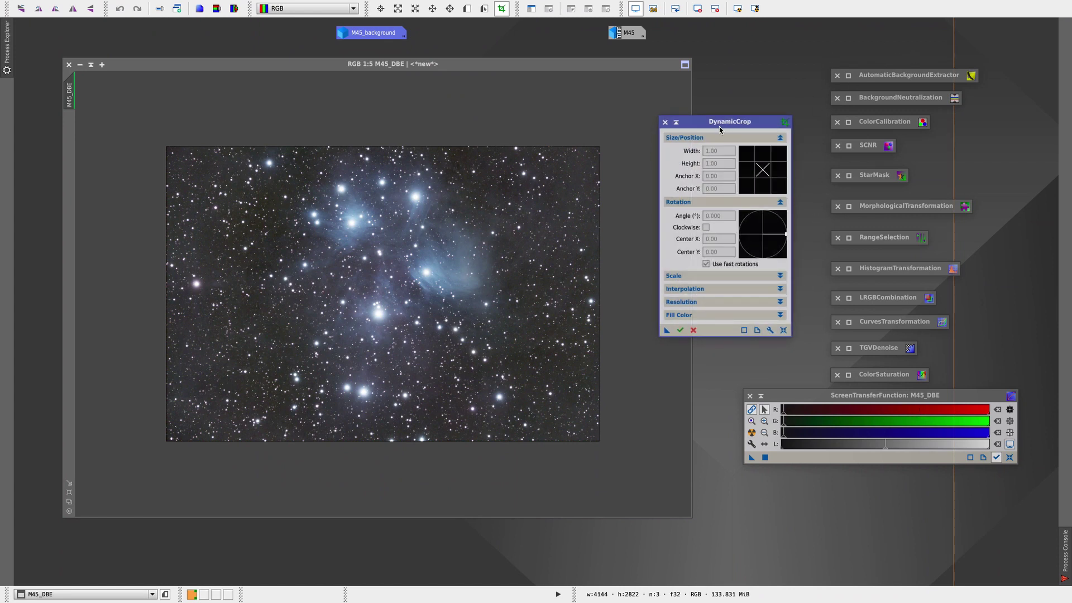
pyautogui.moveTo(690, 122); pyautogui.dragTo(697, 112)
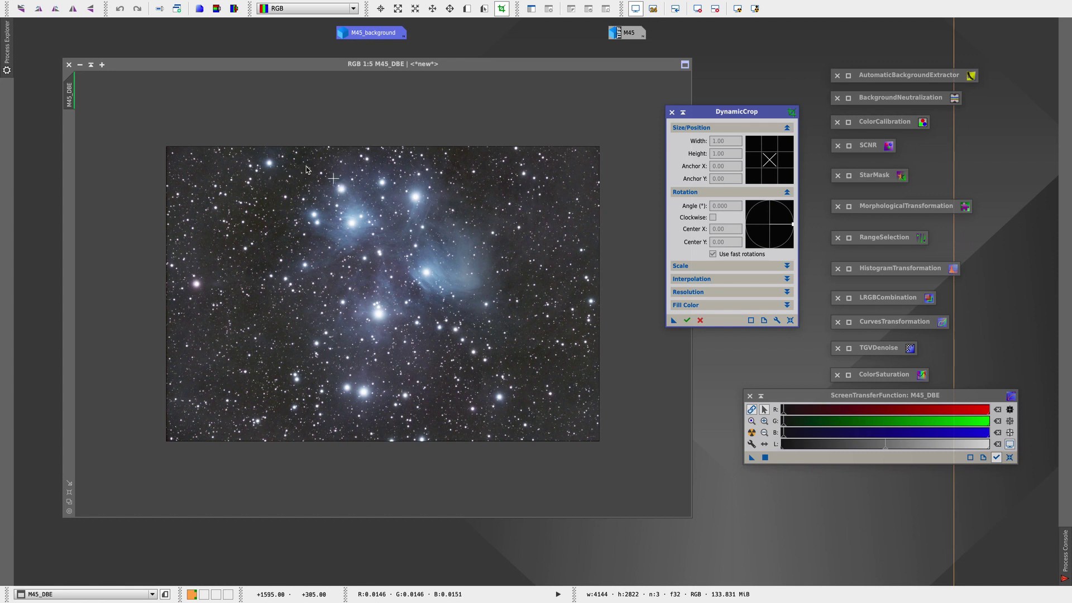
pyautogui.moveTo(287, 160); pyautogui.dragTo(506, 440)
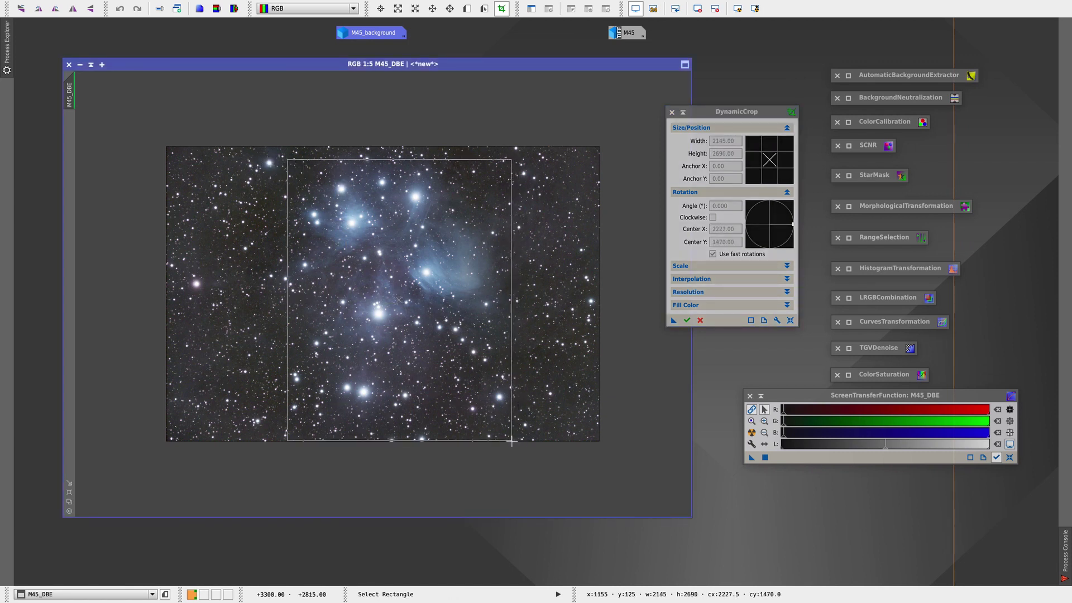
pyautogui.click(686, 320)
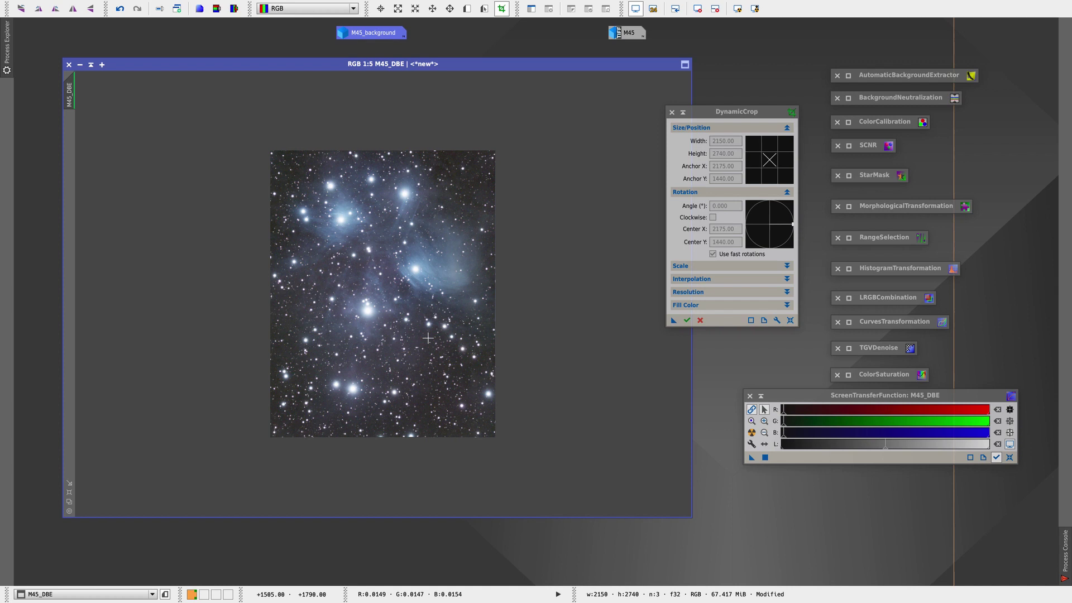
pyautogui.moveTo(675, 115); pyautogui.dragTo(697, 77)
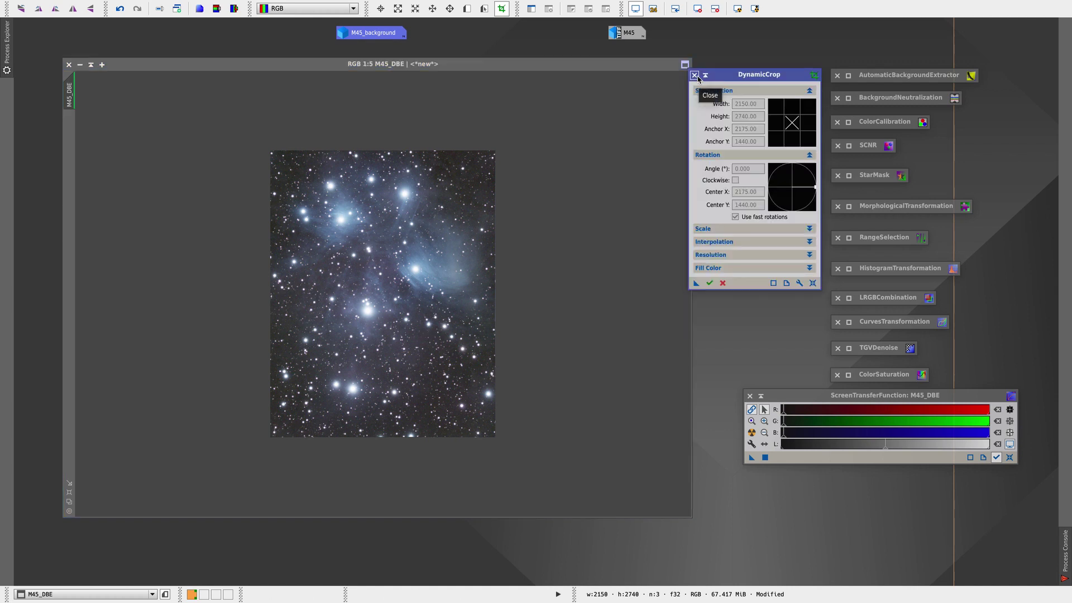
# Close DynamicCrop, then apply SCNR Green removal at amount 1.00 to the cropped M45_DBE
pyautogui.click(695, 75)
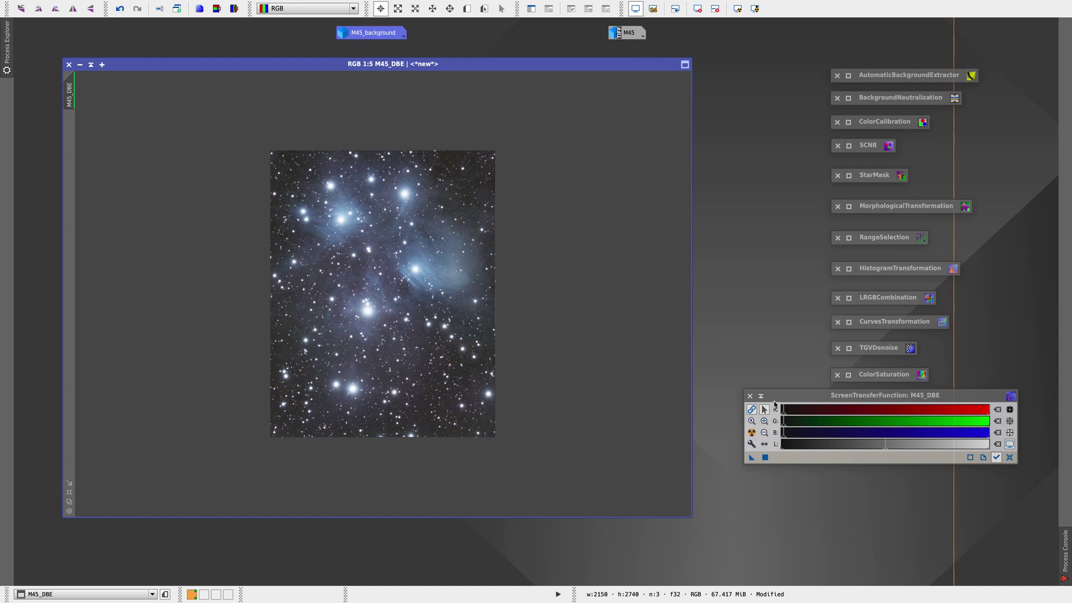
pyautogui.moveTo(775, 397); pyautogui.dragTo(781, 415)
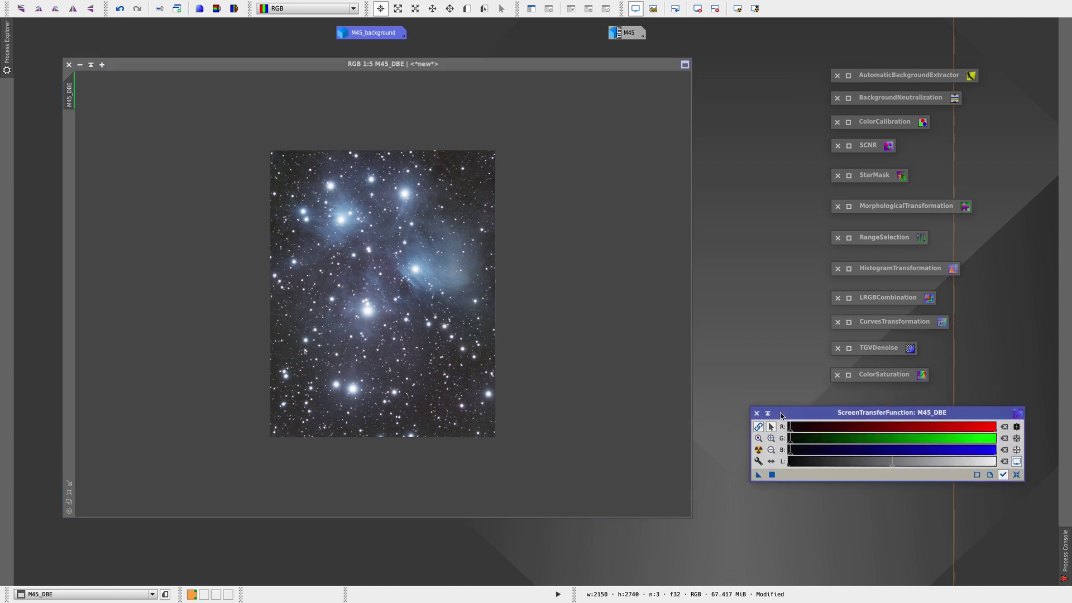
pyautogui.click(849, 146)
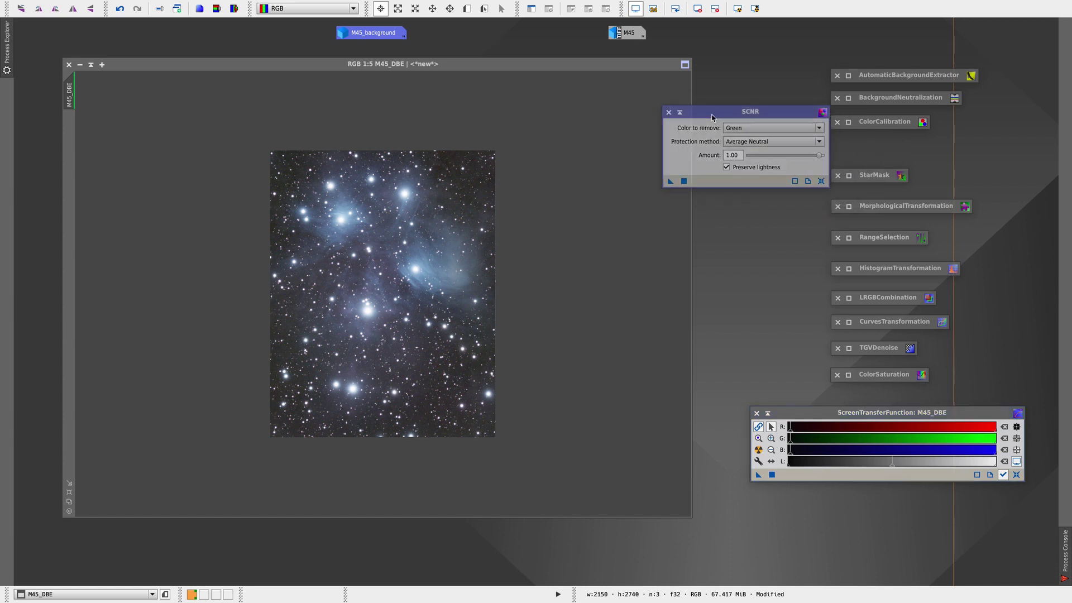
pyautogui.click(730, 122)
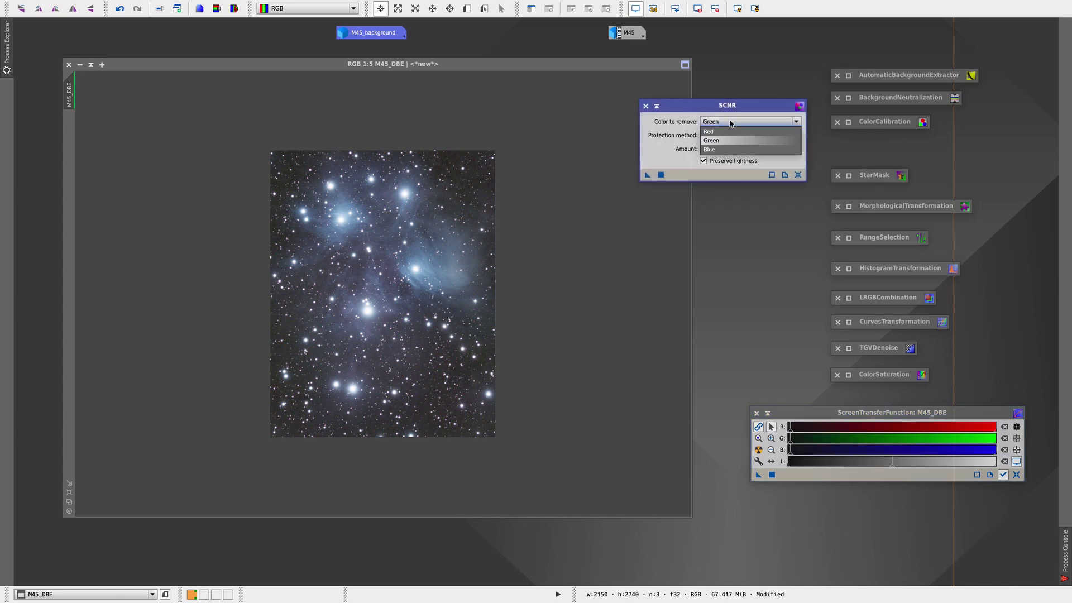
pyautogui.click(721, 141)
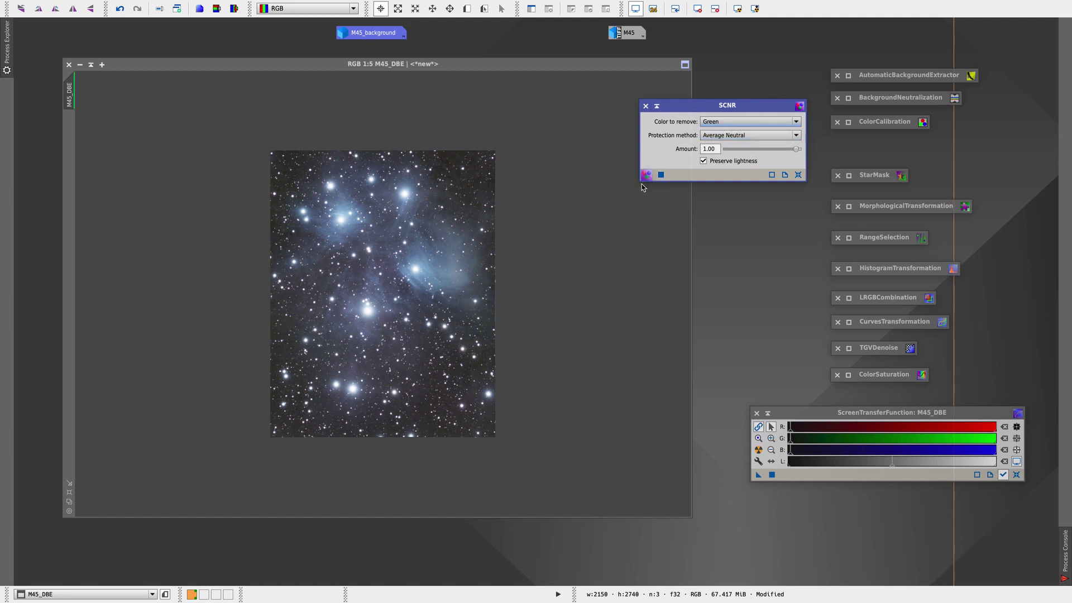
pyautogui.moveTo(647, 175); pyautogui.dragTo(438, 246)
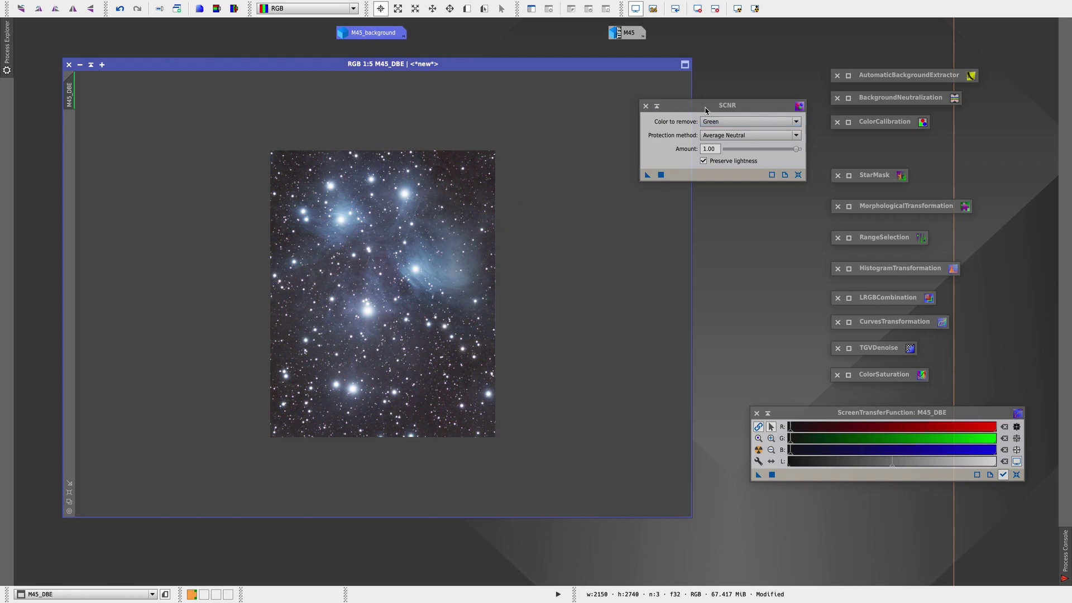
pyautogui.click(645, 105)
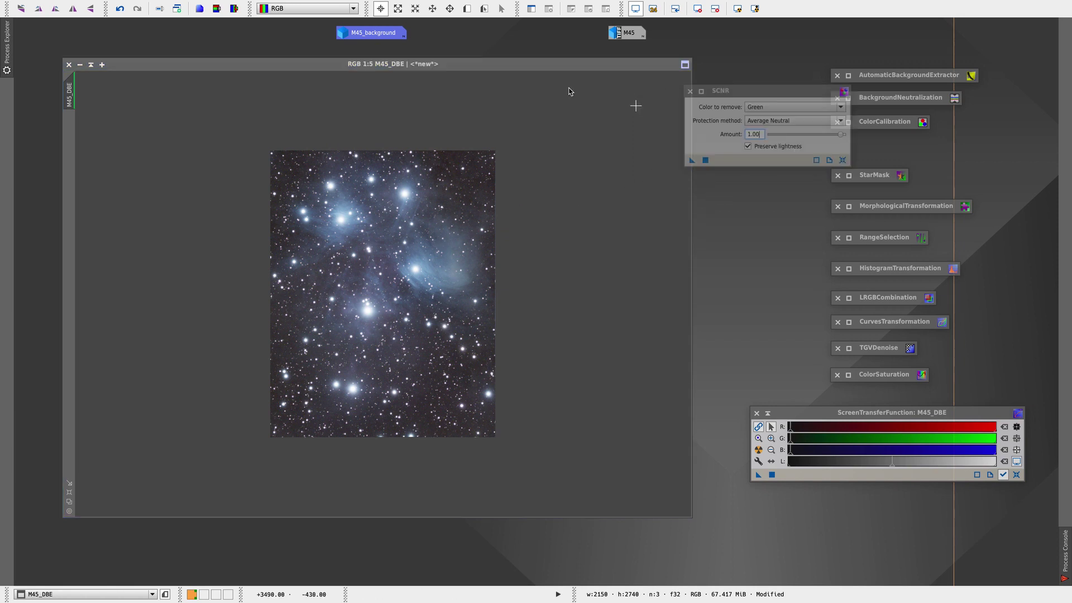
pyautogui.click(118, 9)
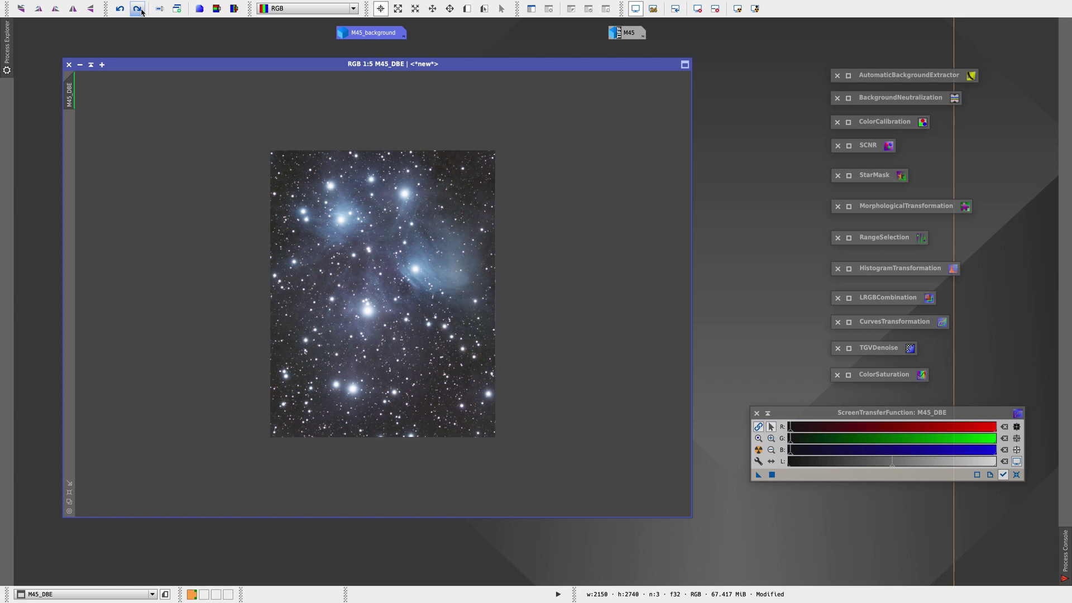
pyautogui.click(137, 9)
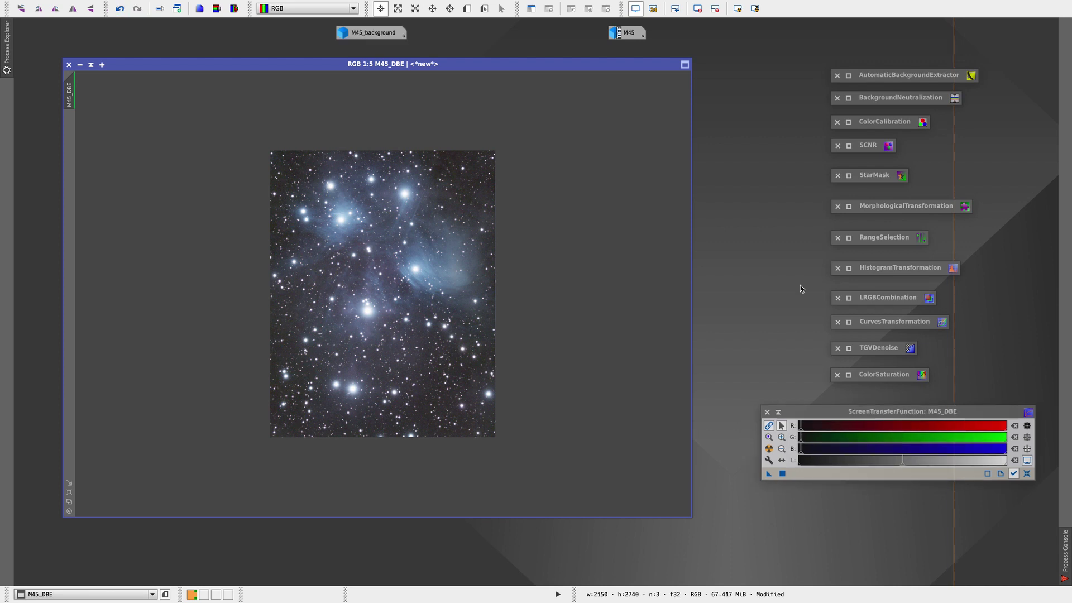
pyautogui.scroll(1, 451, 306)
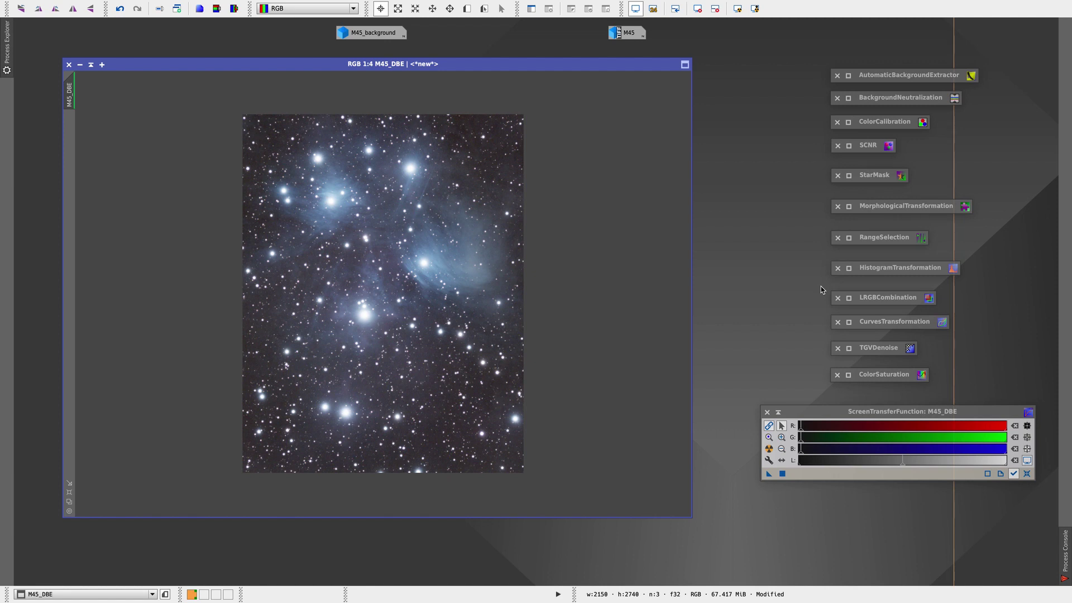
# Open HistogramTransformation and redo the STF auto-stretch on M45_DBE
pyautogui.click(849, 269)
pyautogui.moveTo(787, 98); pyautogui.dragTo(609, 58)
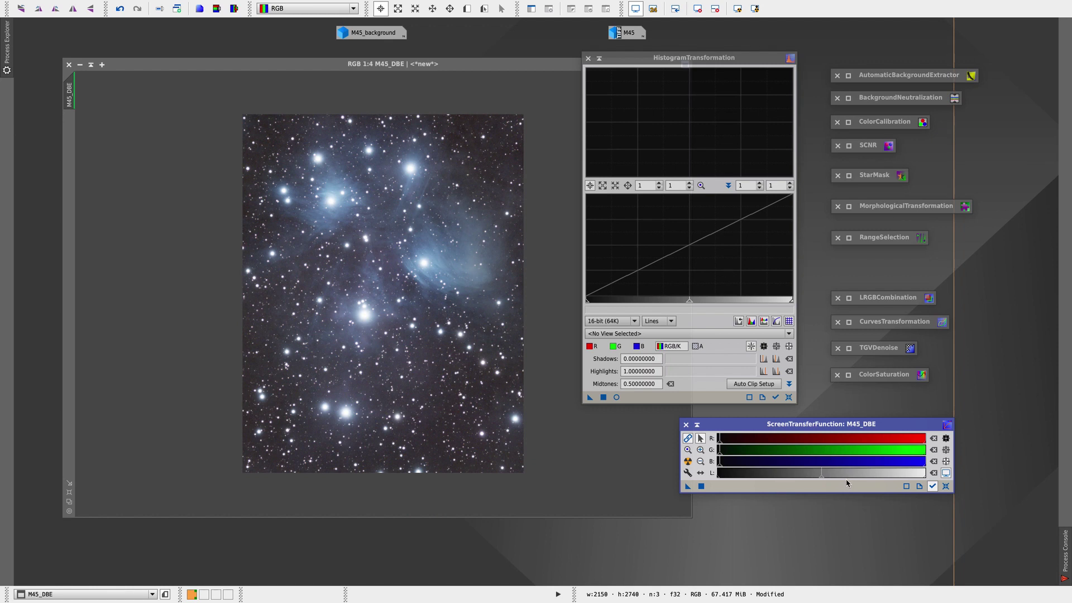
pyautogui.click(946, 486)
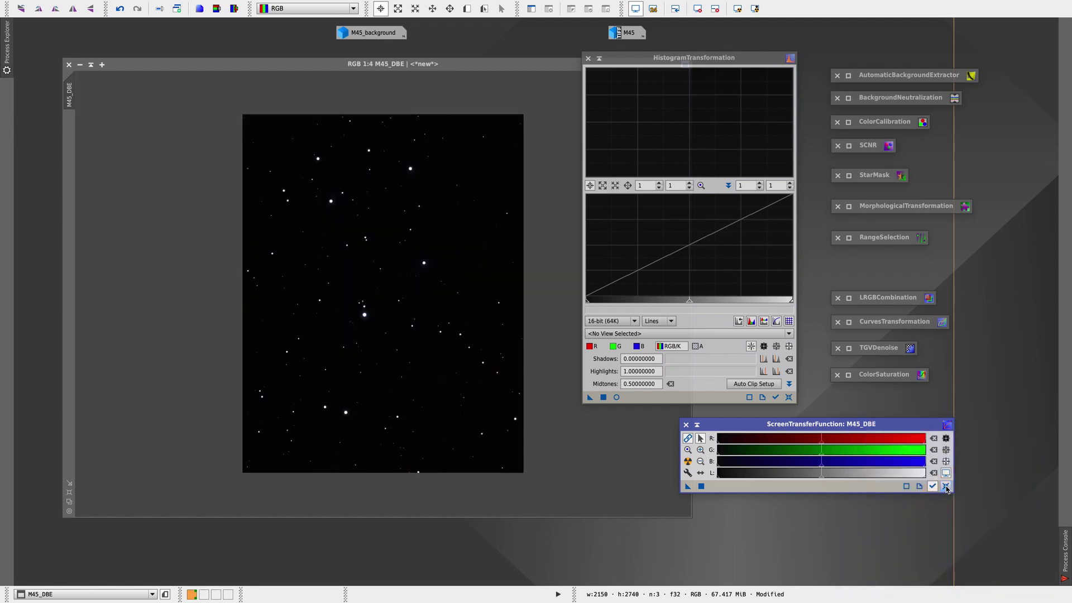
pyautogui.click(688, 462)
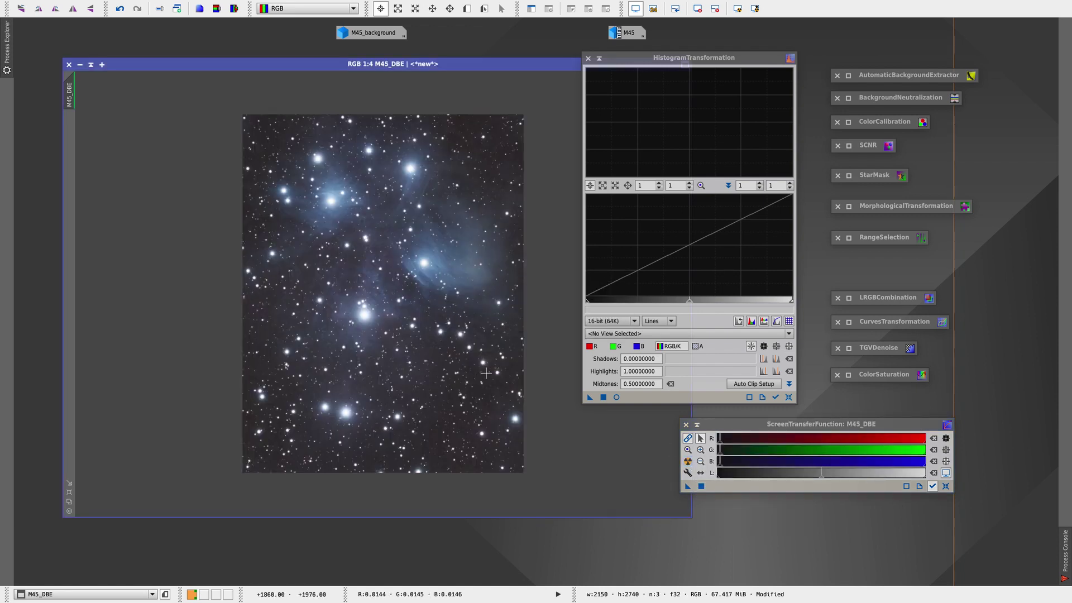
pyautogui.moveTo(715, 427); pyautogui.dragTo(722, 423)
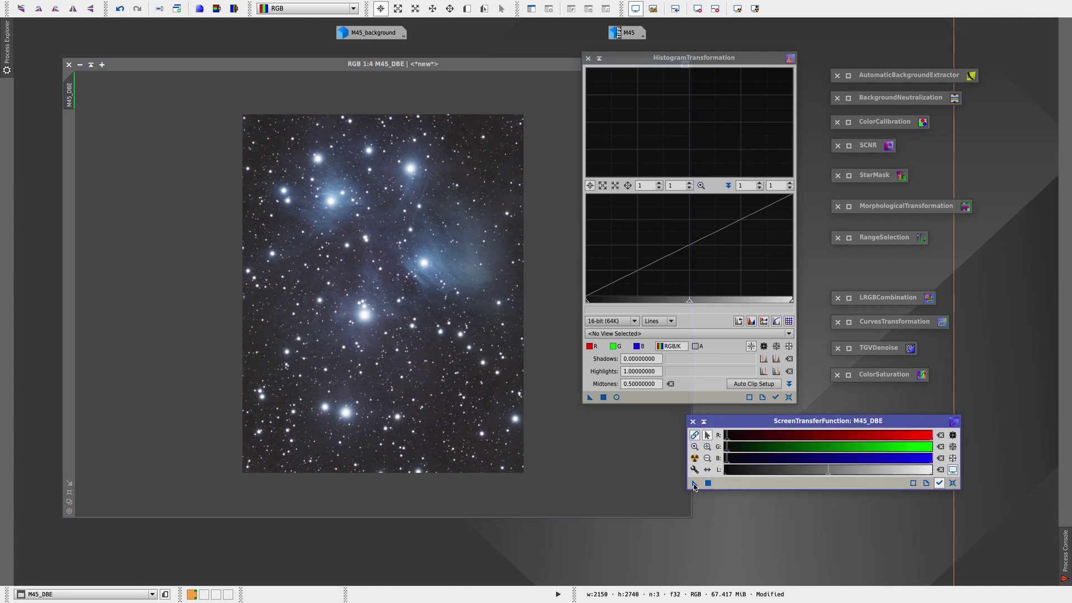
# Copy the STF values (shadows 0.01332124, midtones 0.00426802) into HistogramTransformation, apply to M45_DBE, reset STF
pyautogui.moveTo(693, 483); pyautogui.dragTo(626, 406)
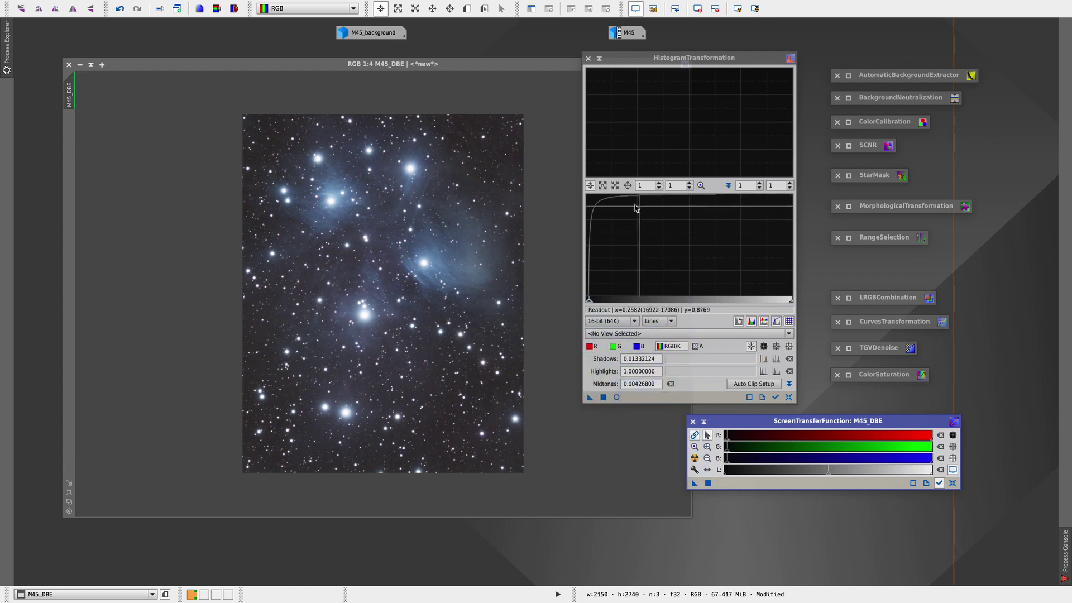
pyautogui.moveTo(590, 397); pyautogui.dragTo(412, 300)
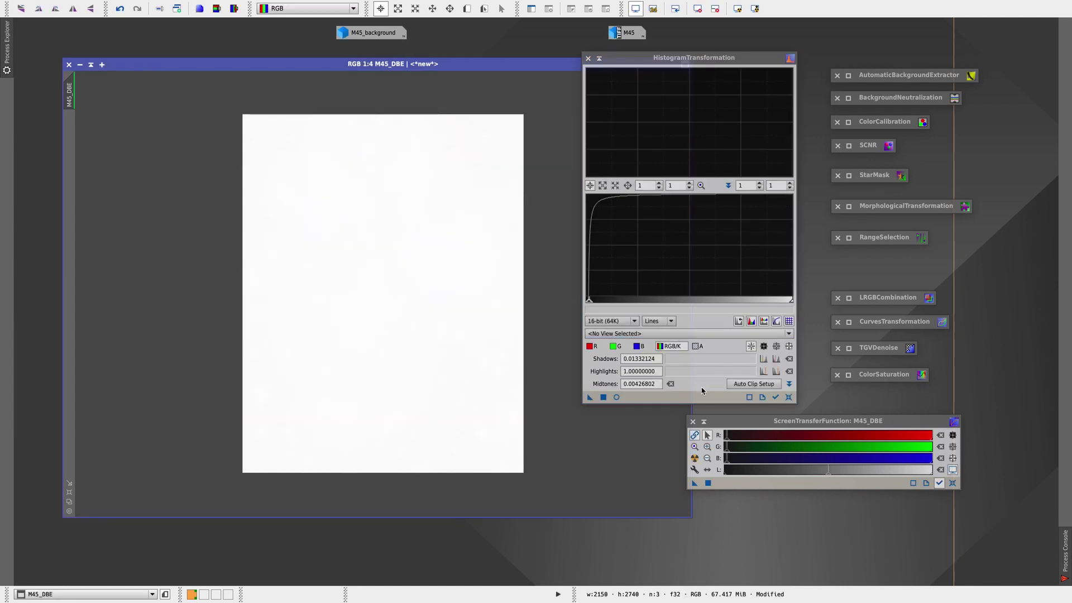
pyautogui.moveTo(721, 425); pyautogui.dragTo(720, 424)
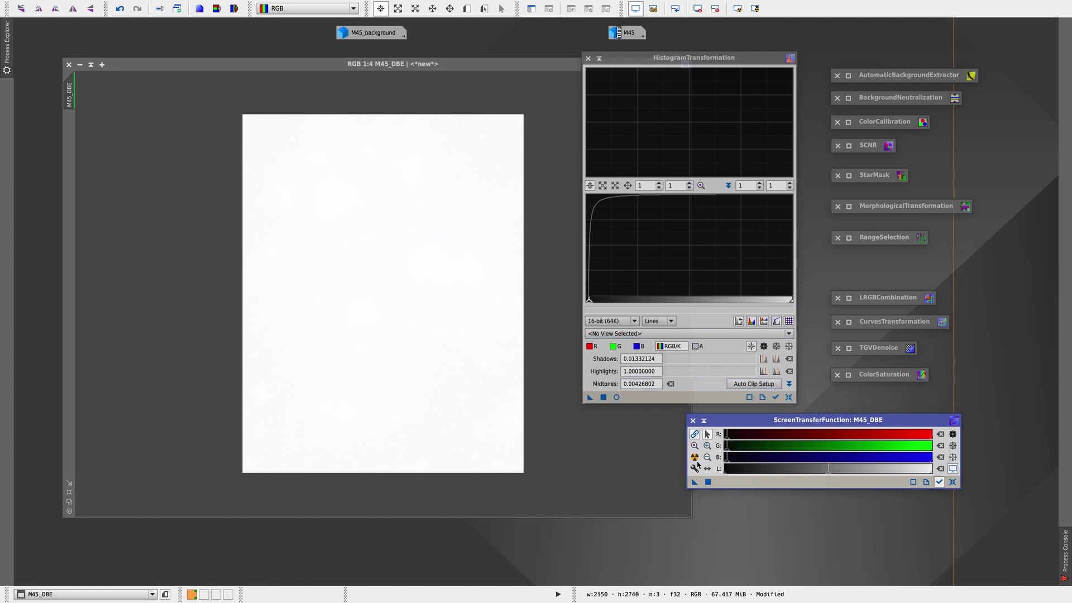
pyautogui.click(952, 482)
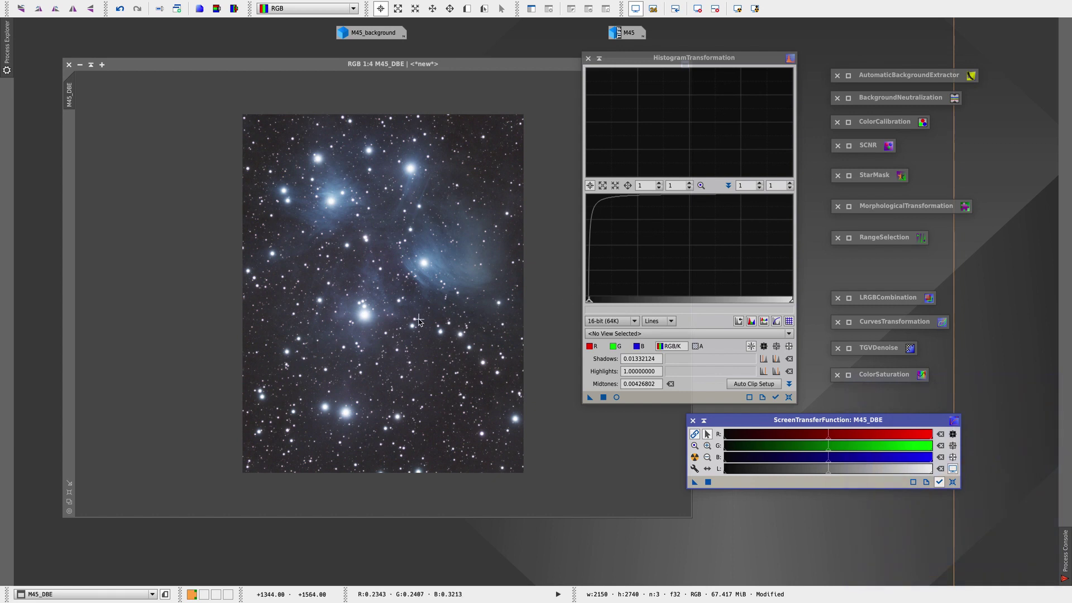
# Reset HistogramTransformation, preview and raise midtones to 0.56708861, then apply it to M45_DBE
pyautogui.click(617, 397)
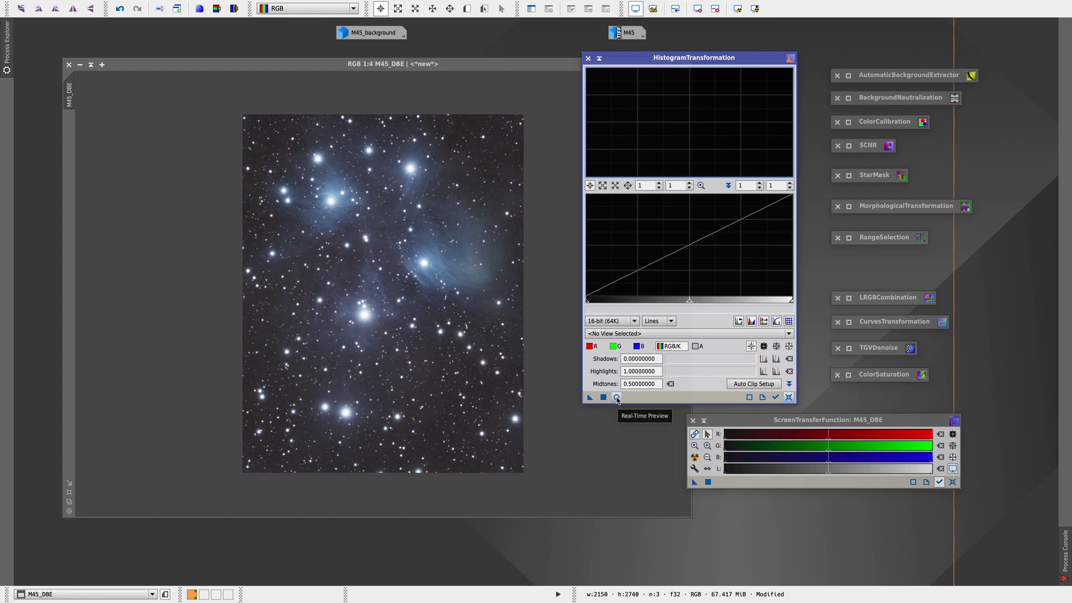
pyautogui.click(616, 397)
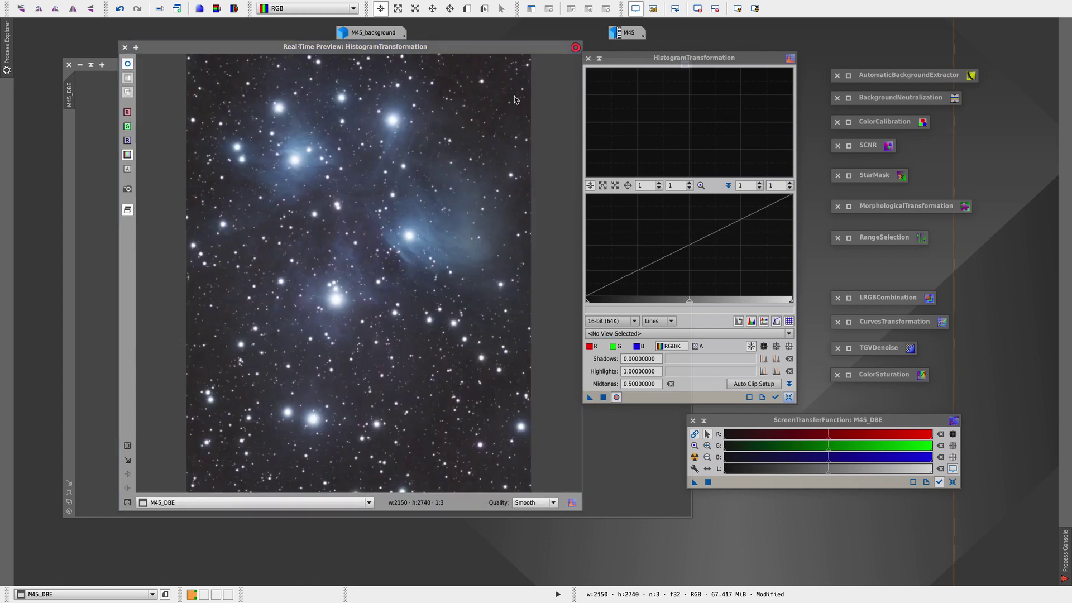
pyautogui.moveTo(491, 51); pyautogui.dragTo(473, 55)
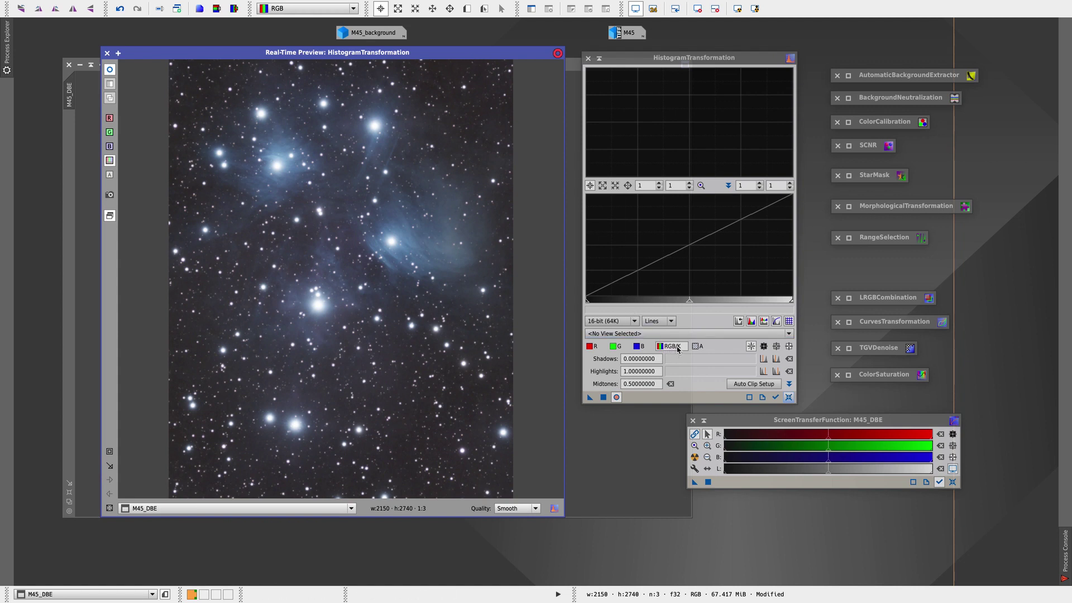
pyautogui.click(678, 349)
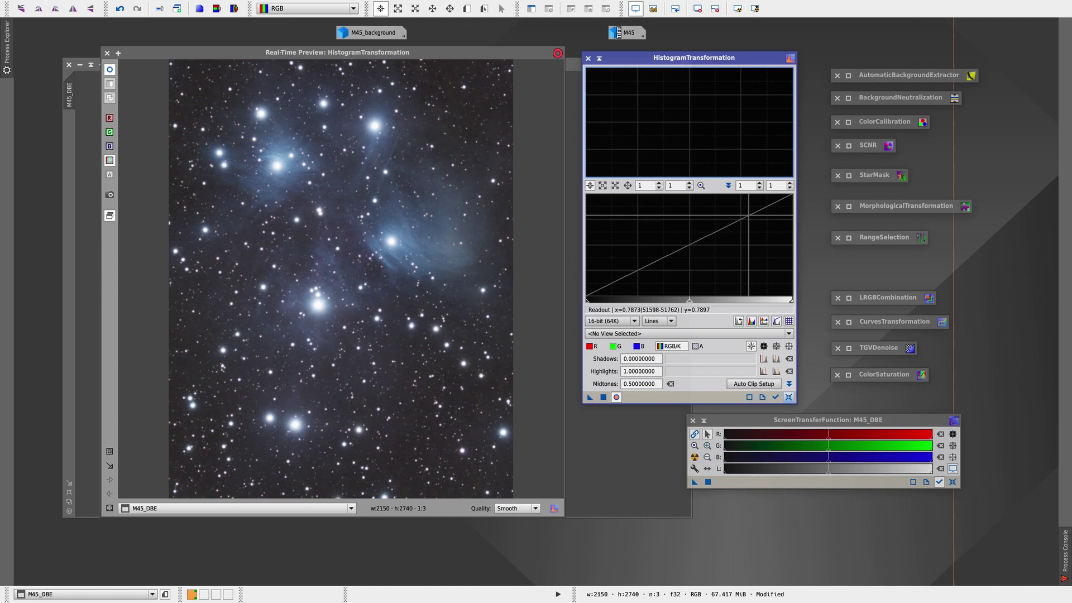
pyautogui.moveTo(690, 302); pyautogui.dragTo(704, 305)
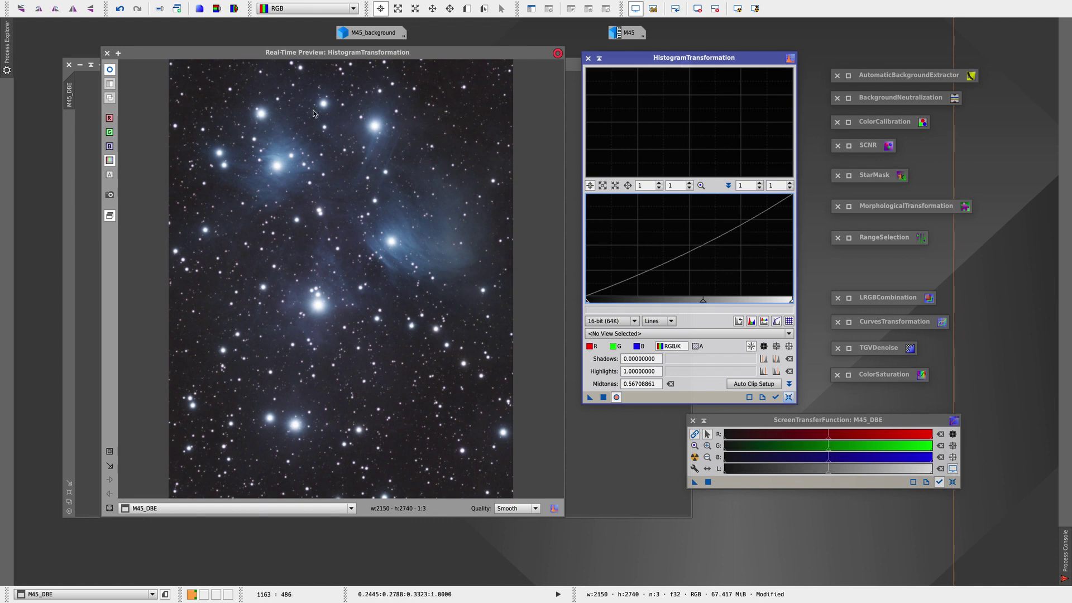
pyautogui.click(616, 397)
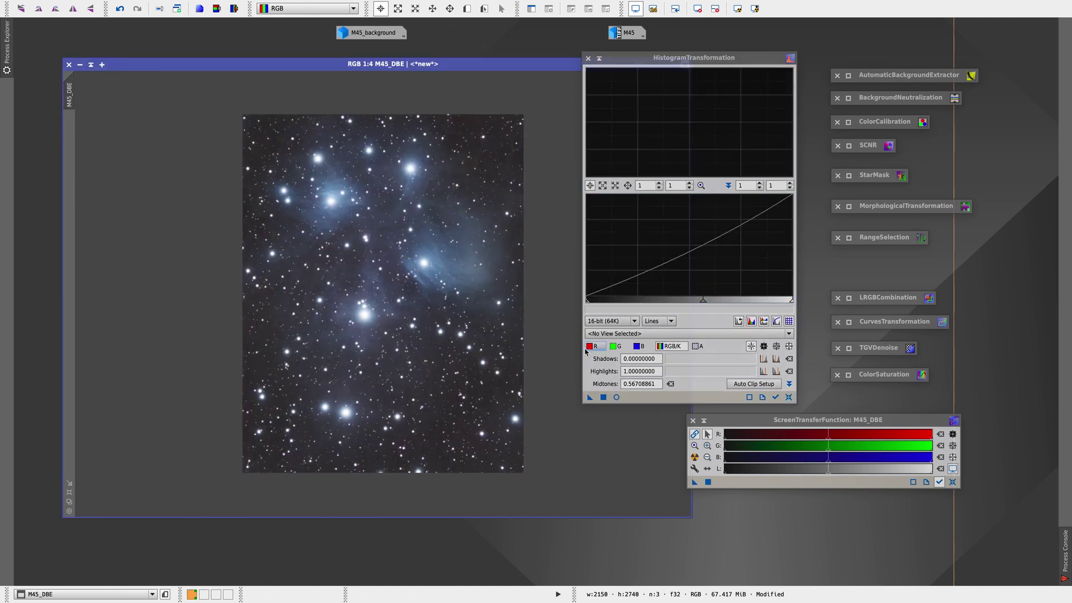
pyautogui.click(603, 397)
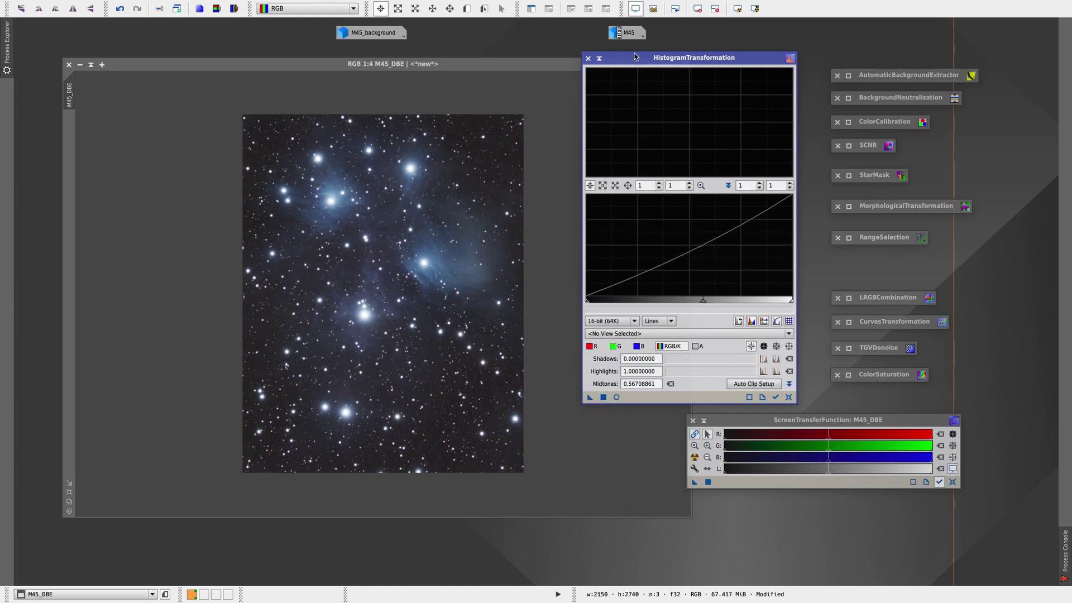
pyautogui.moveTo(636, 58); pyautogui.dragTo(669, 49)
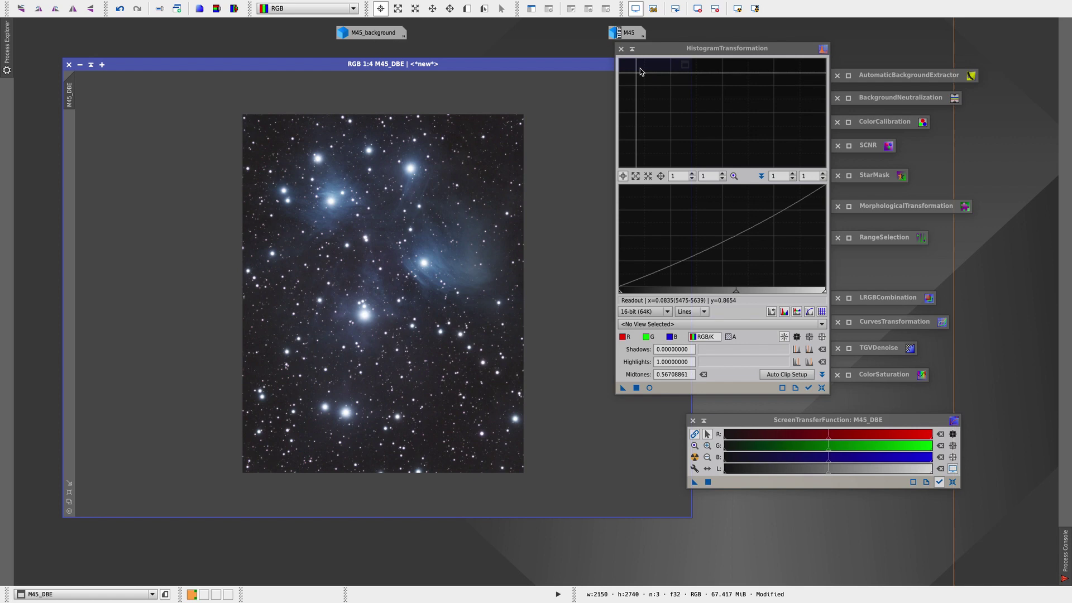
# Put the HistogramTransformation window away as a workspace process icon
pyautogui.click(640, 68)
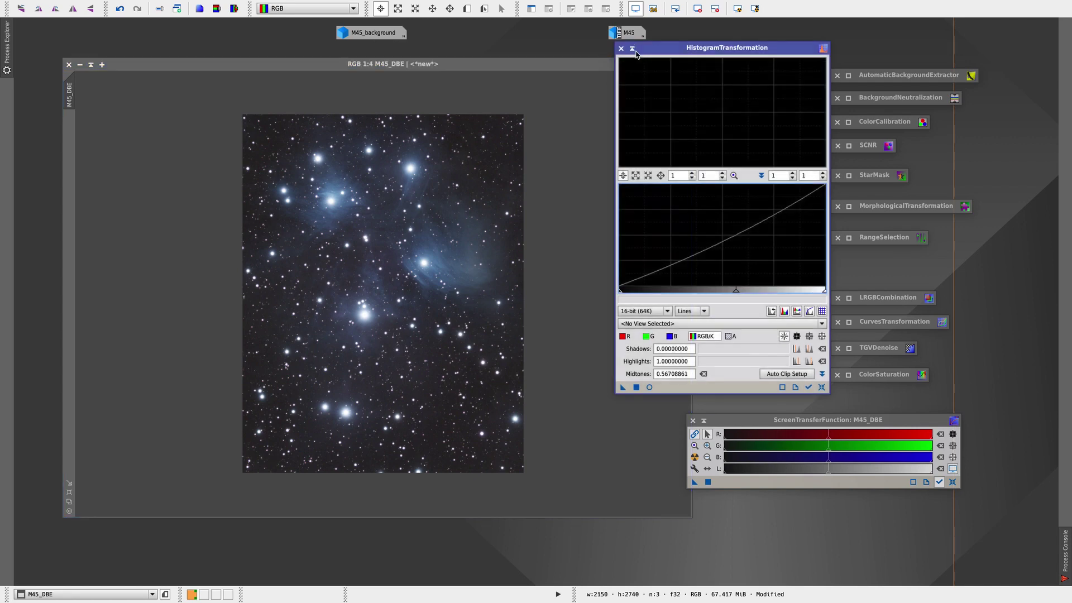
pyautogui.click(634, 51)
pyautogui.click(577, 69)
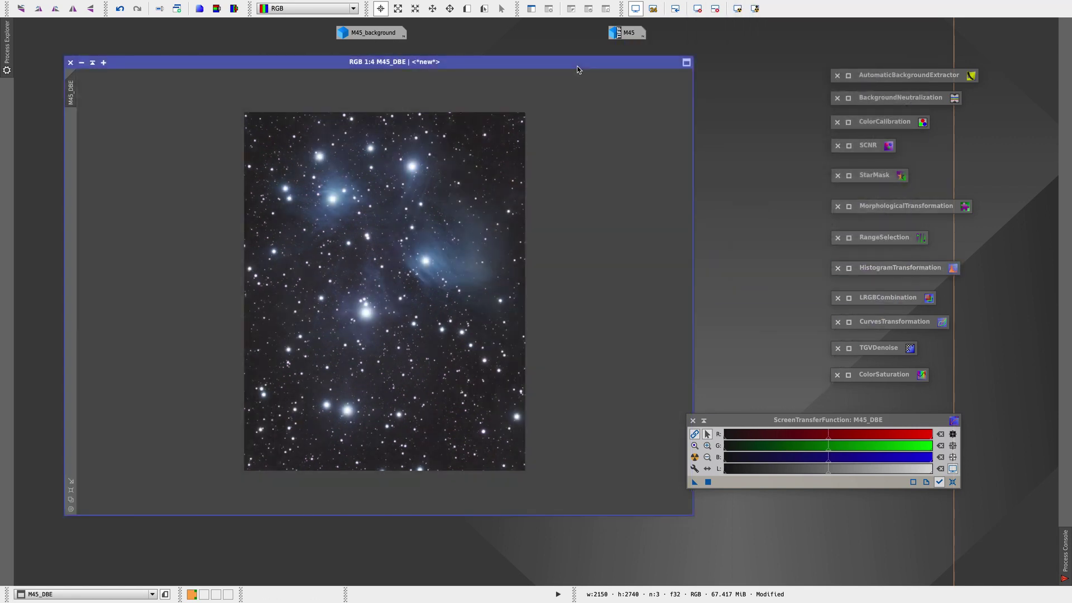
# Remove green from M45_DBE with SCNR (Average Neutral, amount 1.00), then close SCNR
pyautogui.doubleClick(847, 144)
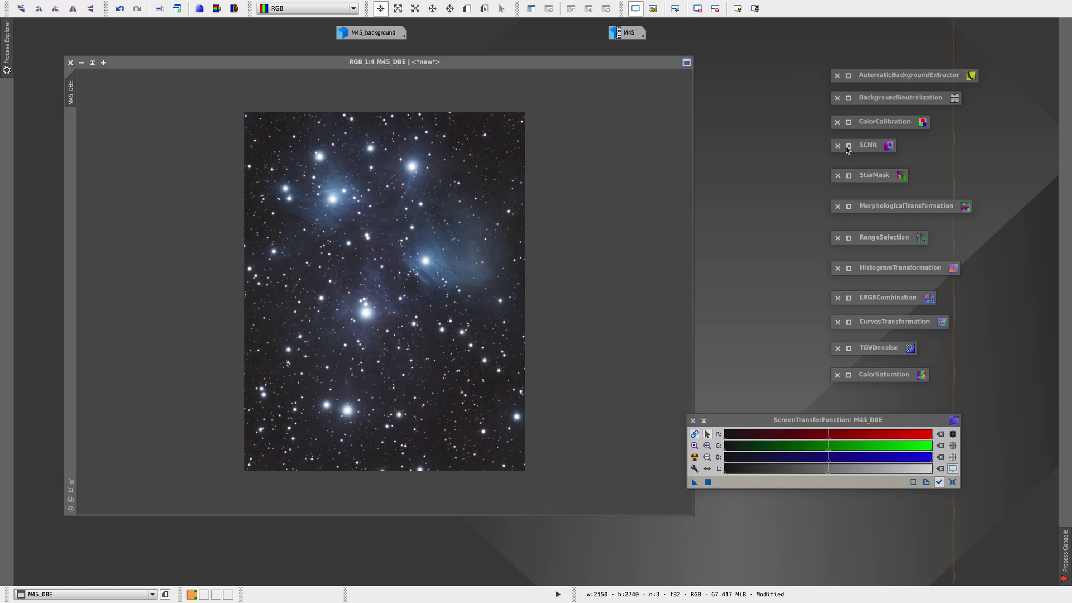
pyautogui.moveTo(647, 175); pyautogui.dragTo(394, 232)
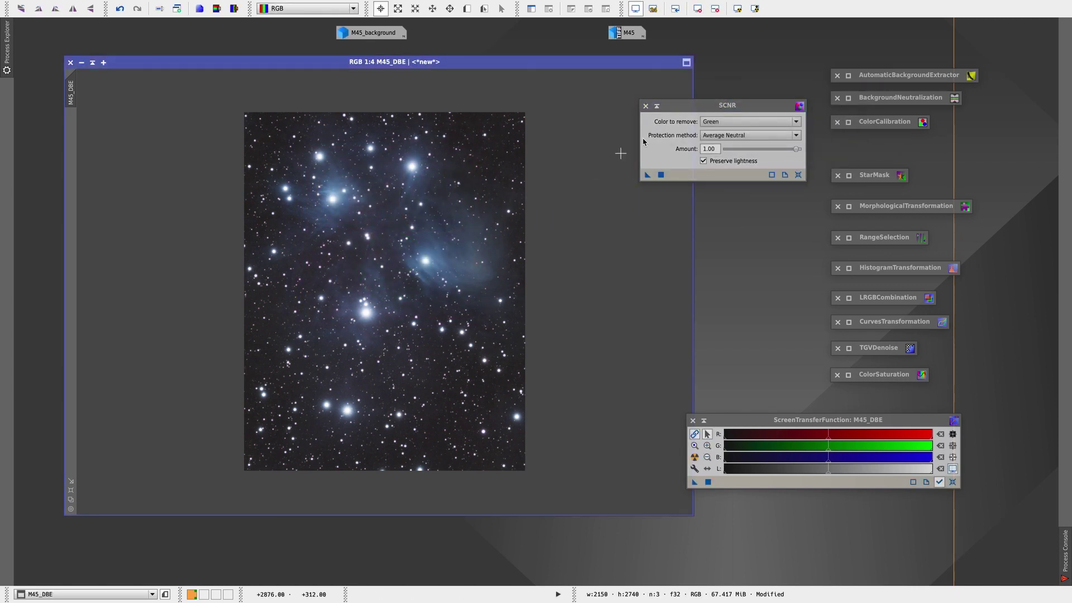
pyautogui.click(678, 115)
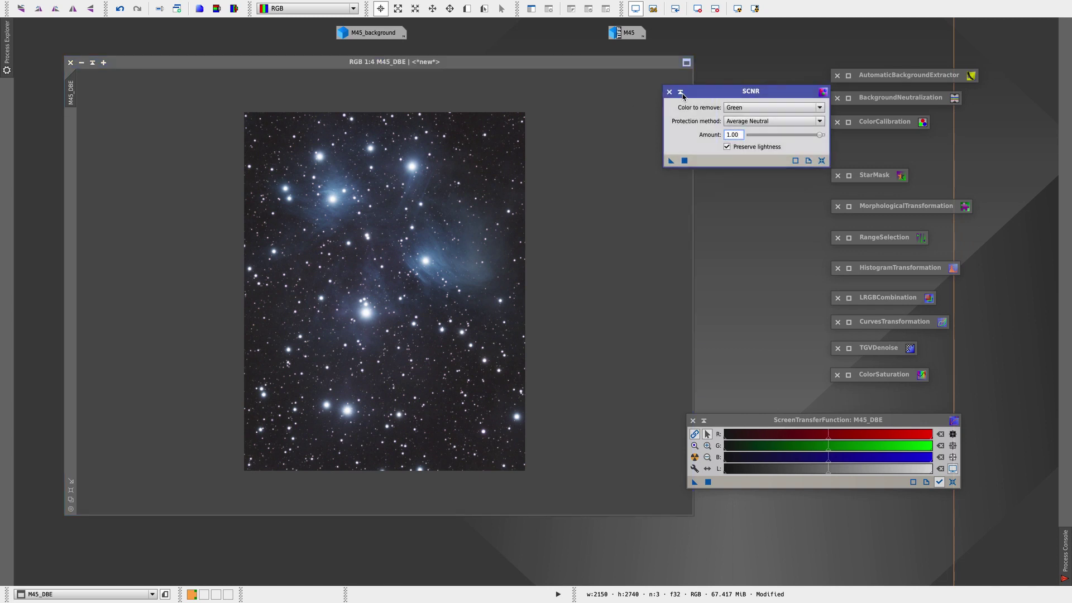
pyautogui.press('Escape')
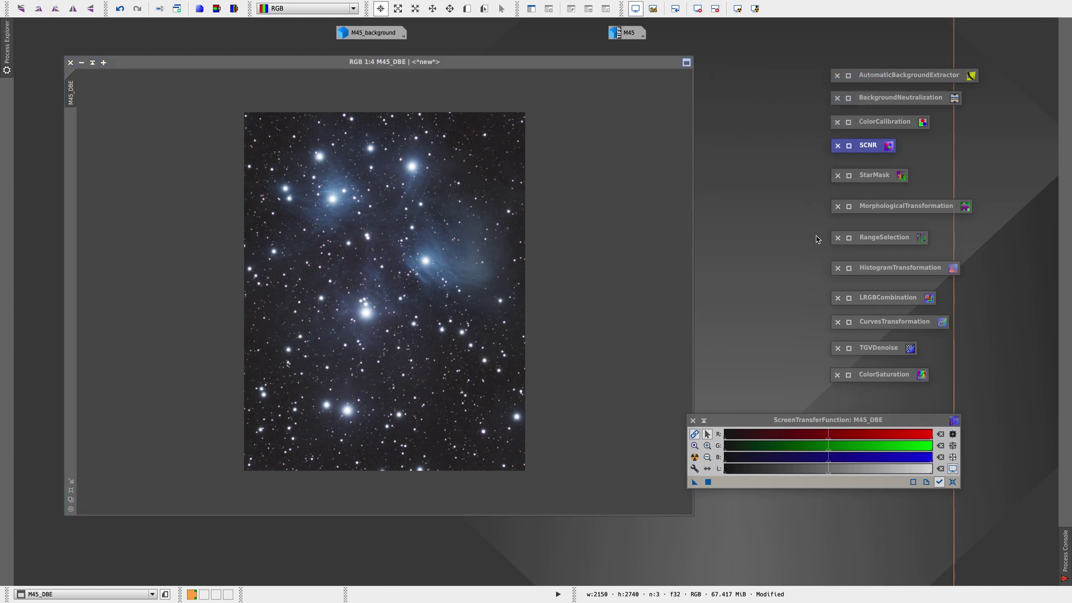
# Raise the blue curve's upper tones in CurvesTransformation with real-time preview
pyautogui.click(849, 322)
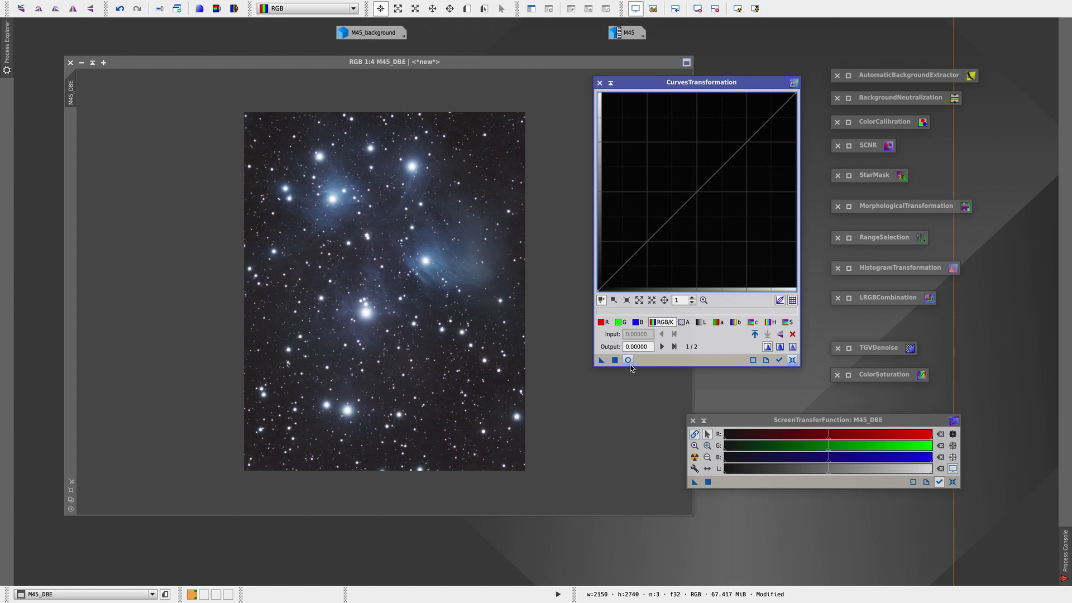
pyautogui.click(628, 360)
pyautogui.moveTo(642, 82); pyautogui.dragTo(655, 82)
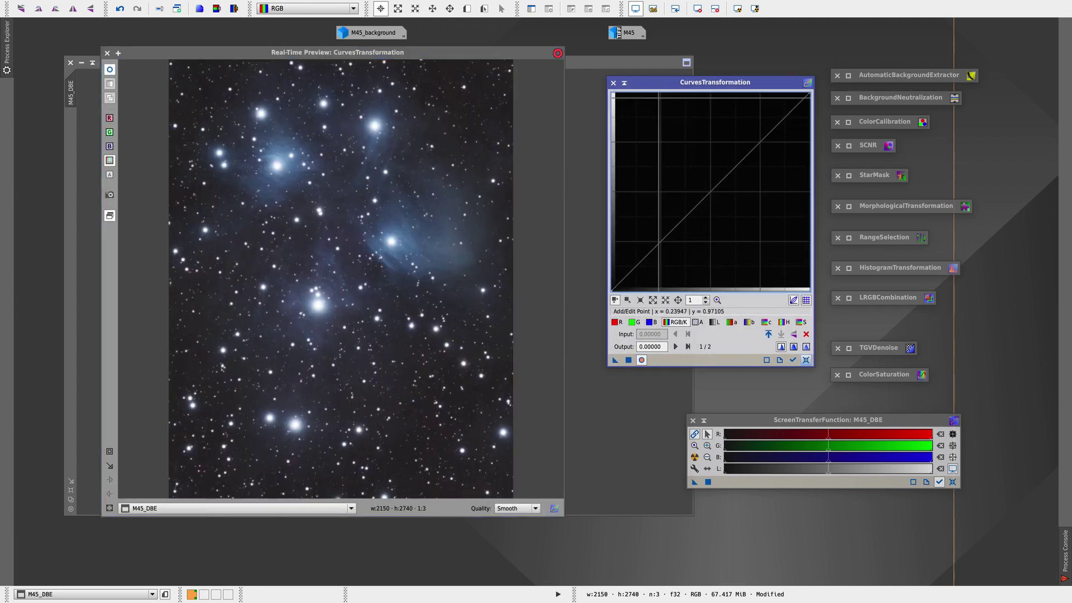
pyautogui.click(650, 322)
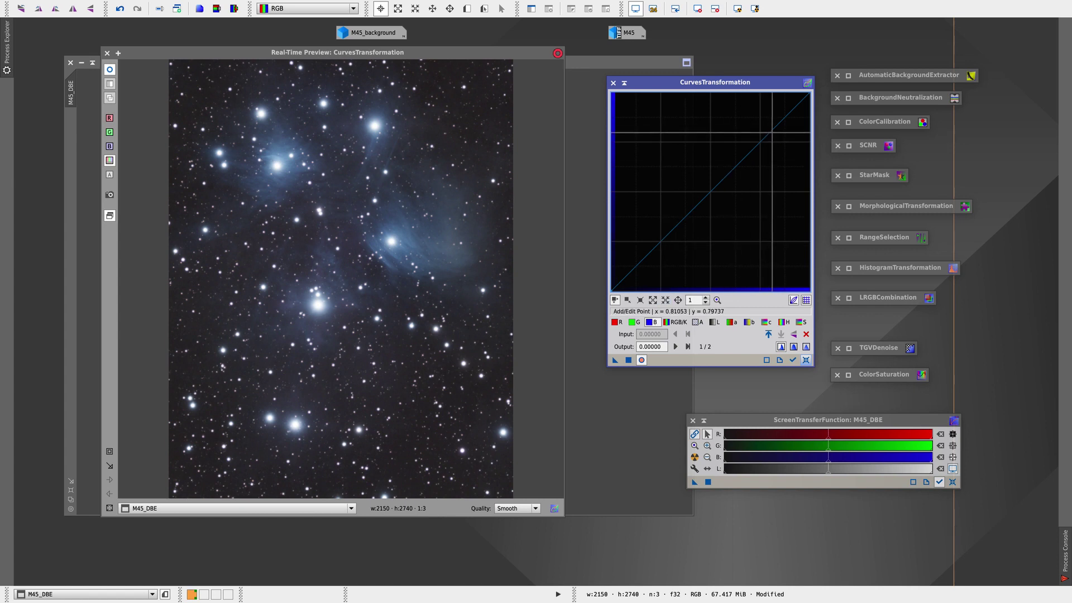
pyautogui.moveTo(772, 132); pyautogui.dragTo(768, 126)
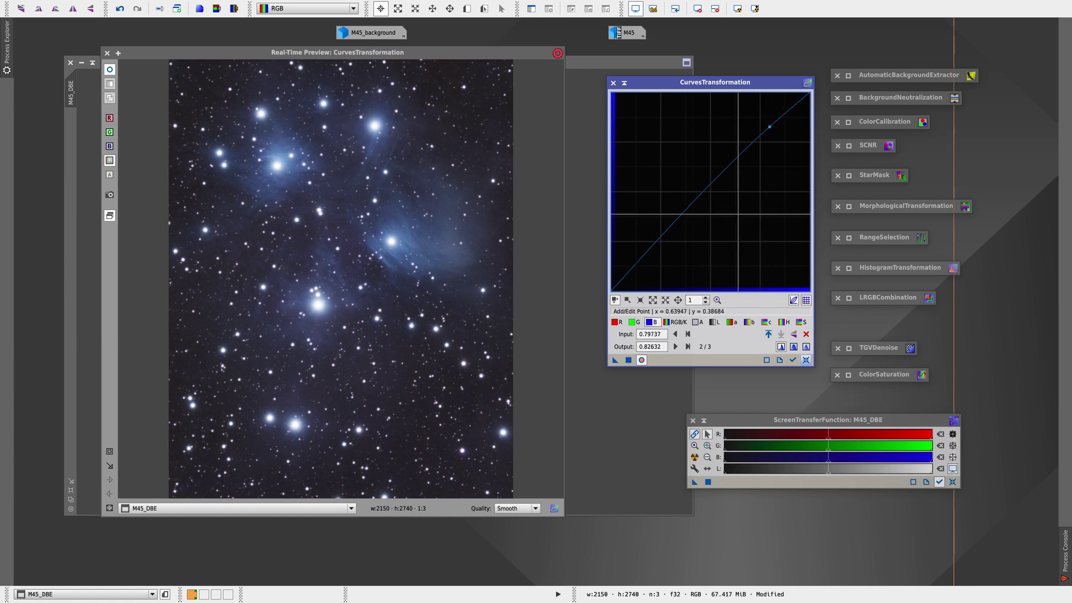
# Add a slightly lifted highlight point and a near-black shadow point on the RGB/K curve
pyautogui.click(675, 322)
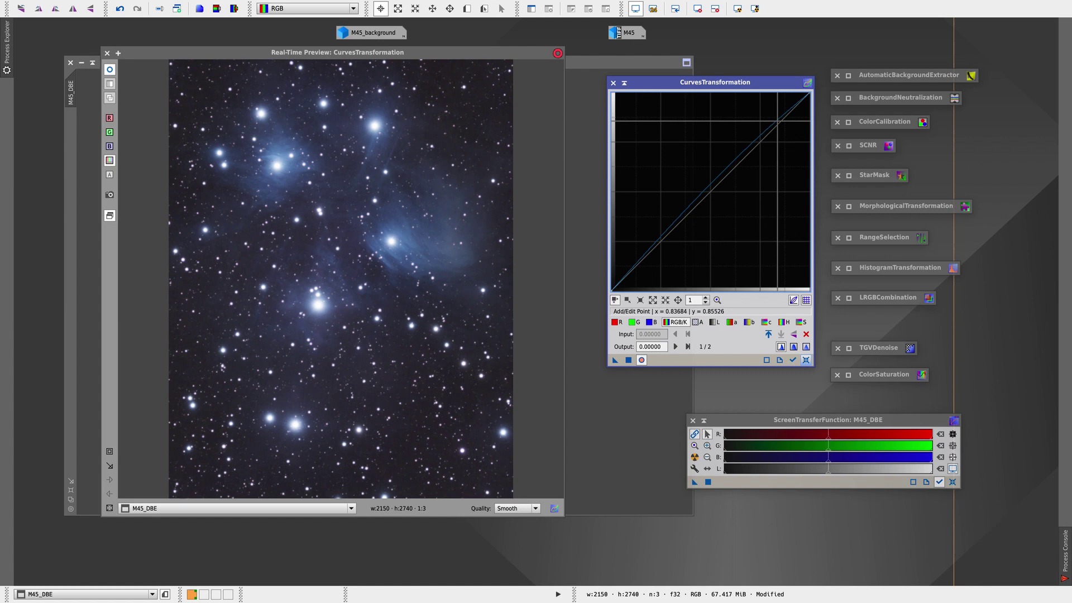
pyautogui.click(778, 120)
pyautogui.moveTo(779, 120); pyautogui.dragTo(781, 117)
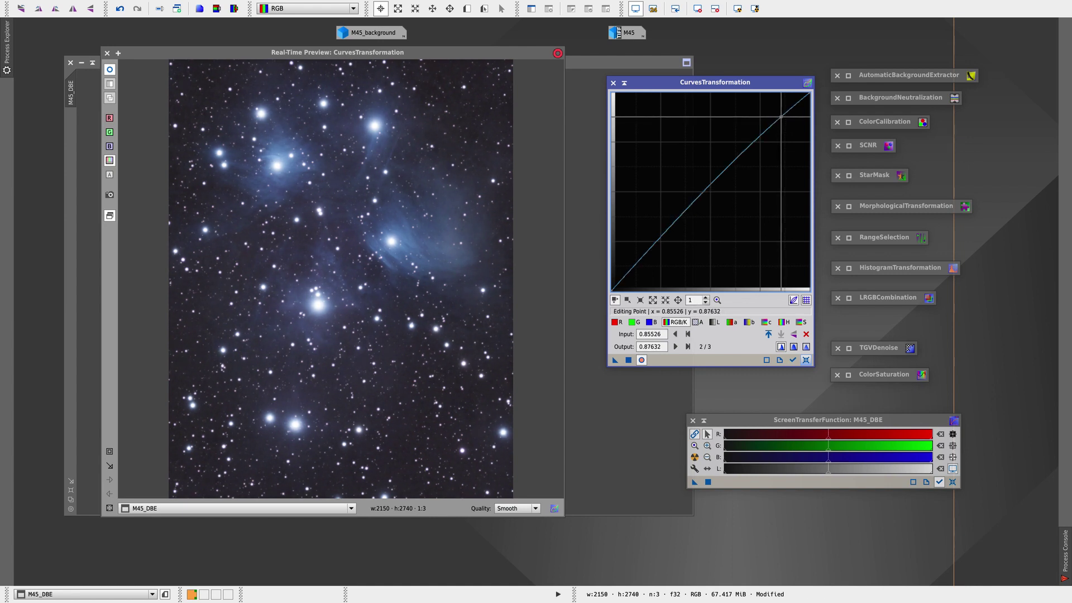
pyautogui.click(620, 284)
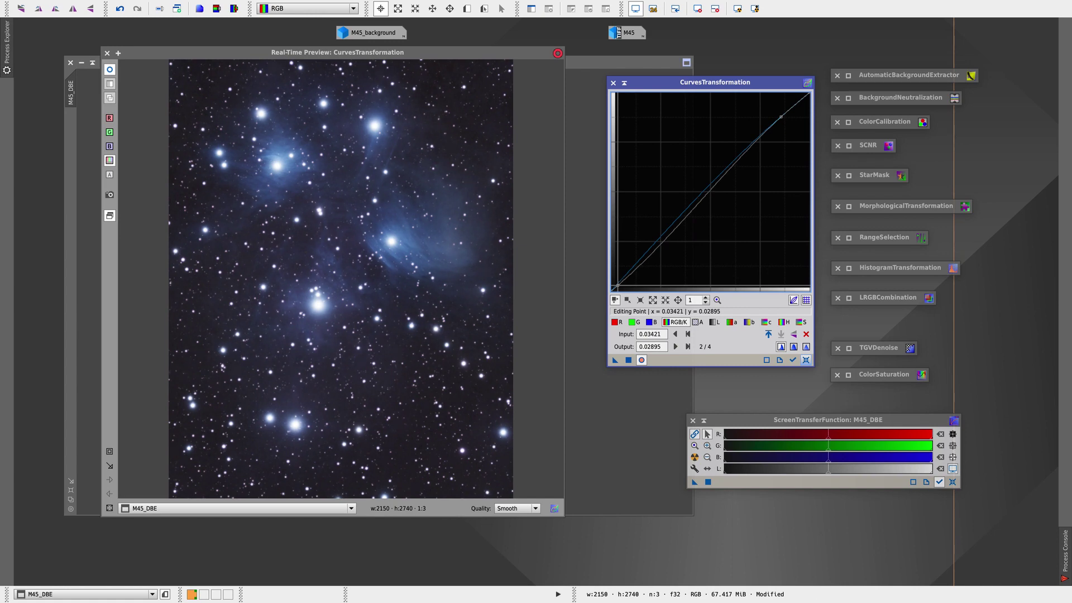
pyautogui.click(623, 83)
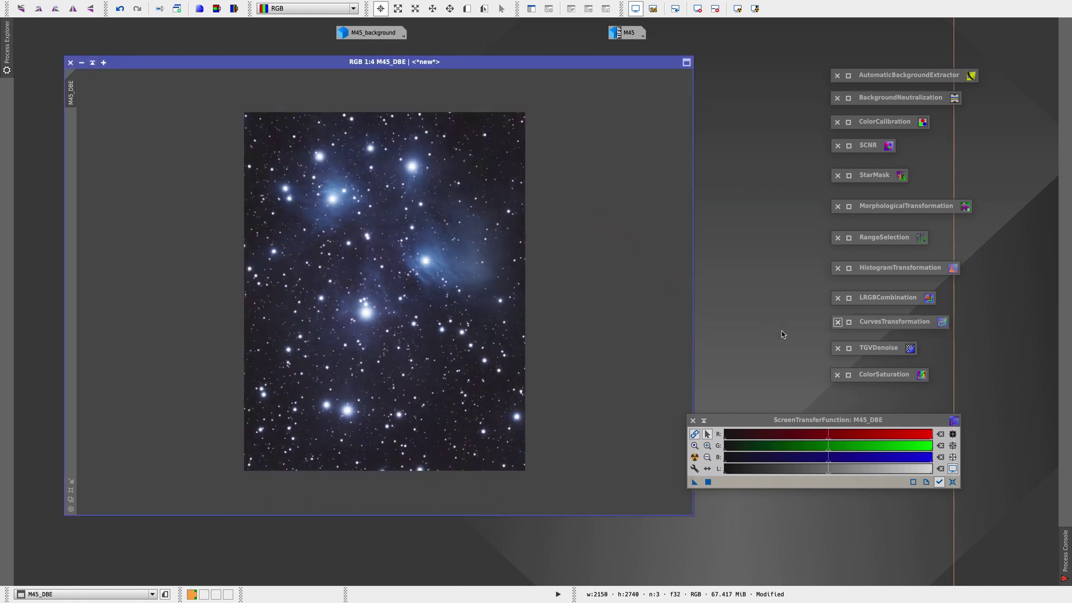
pyautogui.click(847, 375)
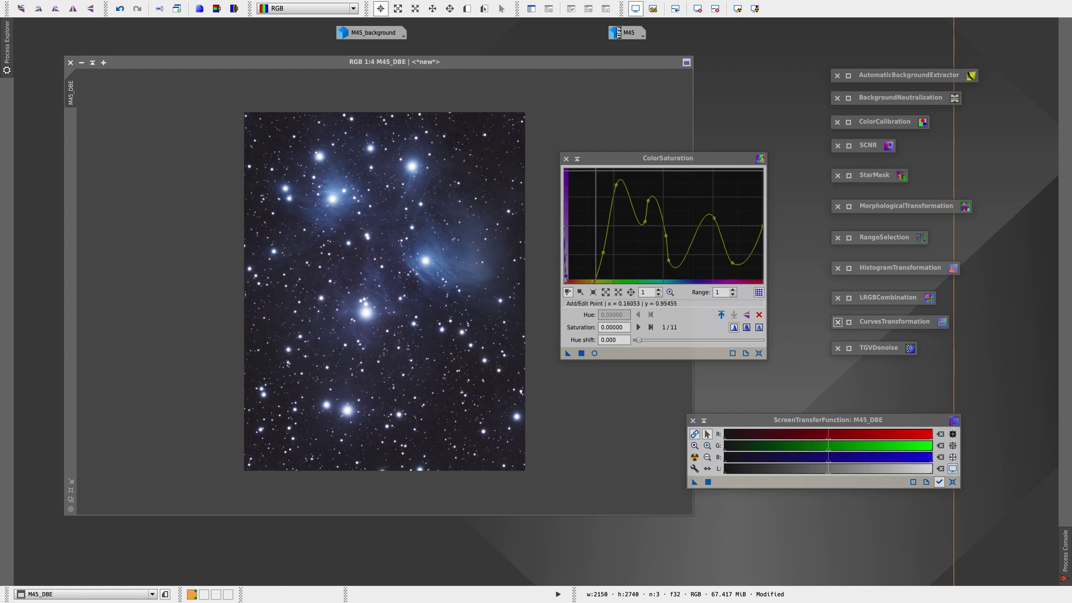
pyautogui.click(577, 159)
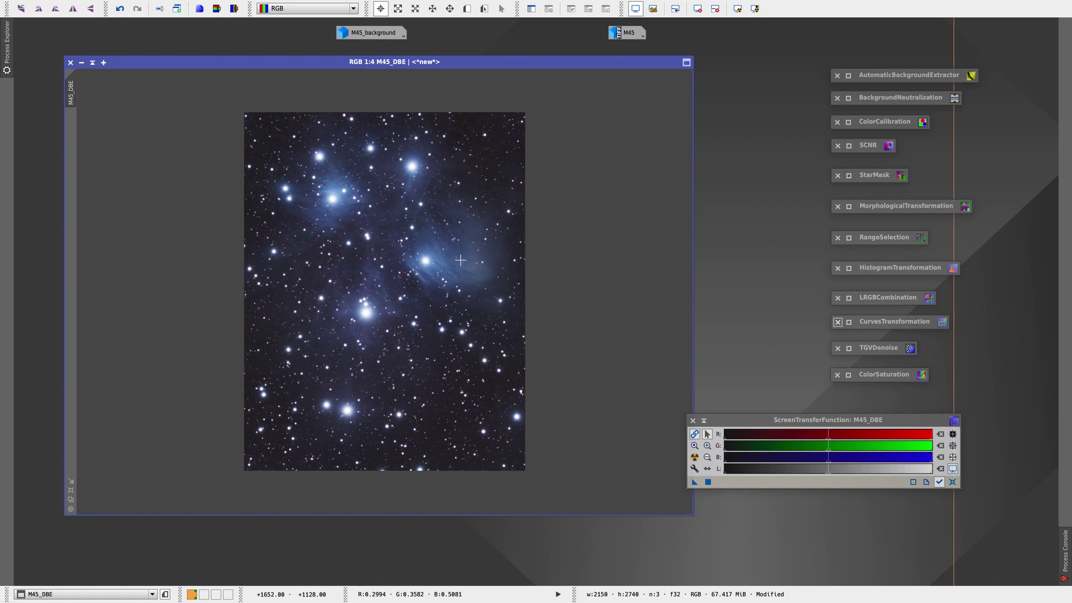
pyautogui.moveTo(756, 418); pyautogui.dragTo(819, 398)
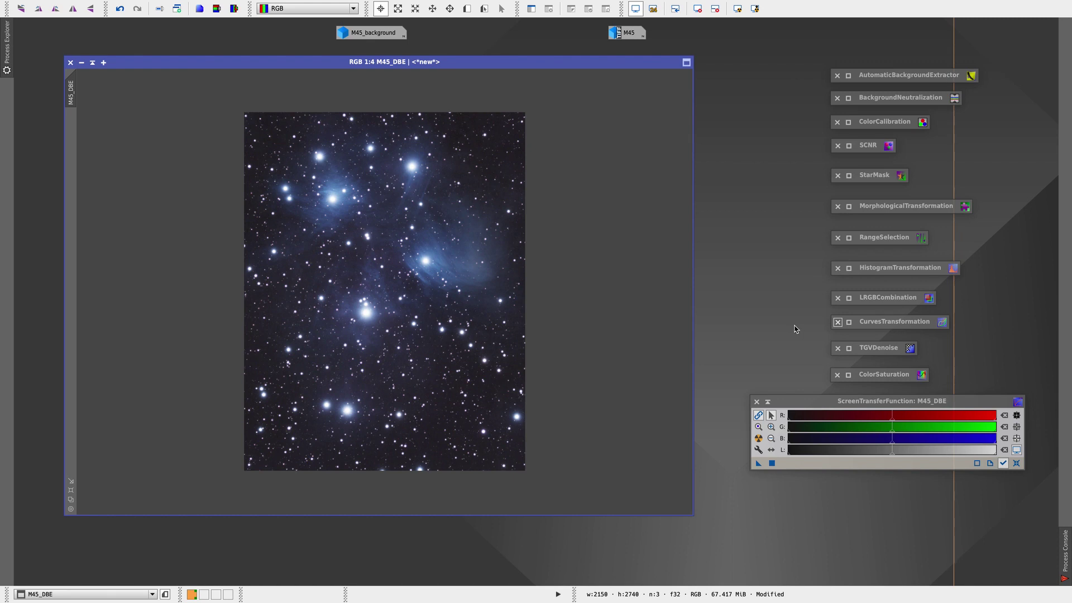
pyautogui.moveTo(521, 61); pyautogui.dragTo(526, 61)
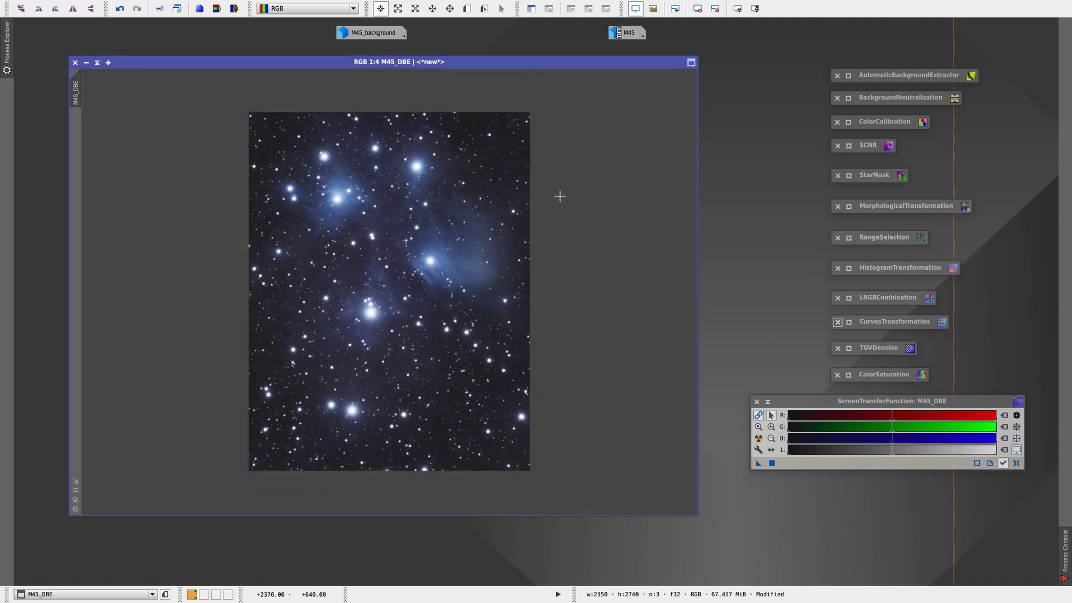